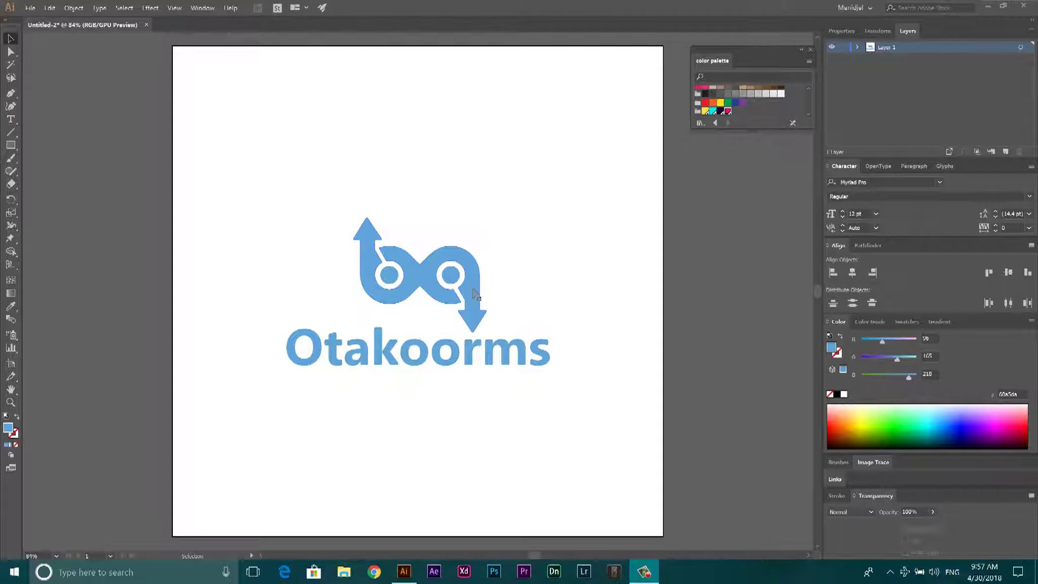
pyautogui.click(31, 8)
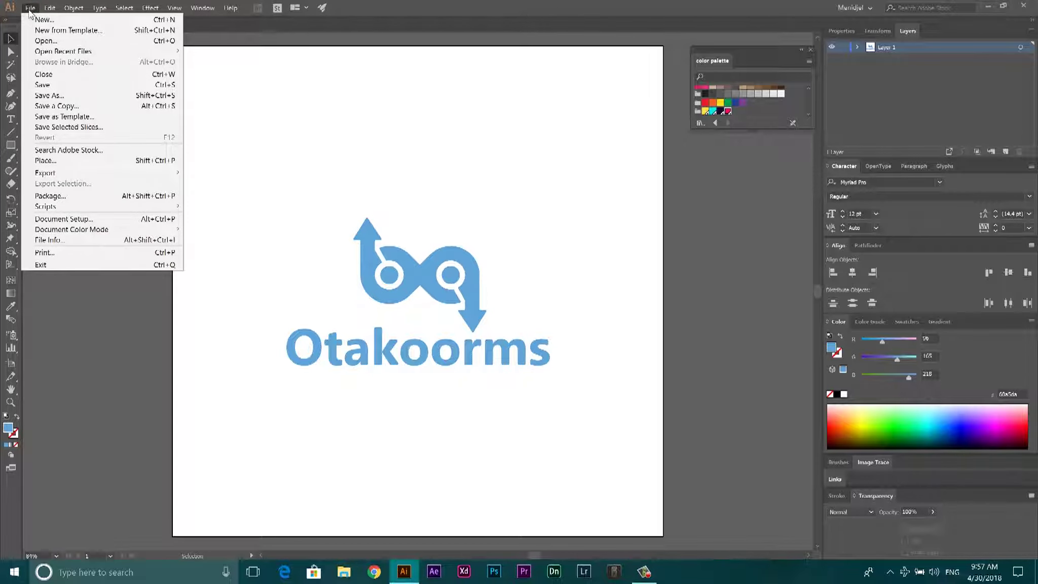
pyautogui.click(30, 9)
pyautogui.click(30, 9)
pyautogui.click(29, 10)
pyautogui.click(29, 11)
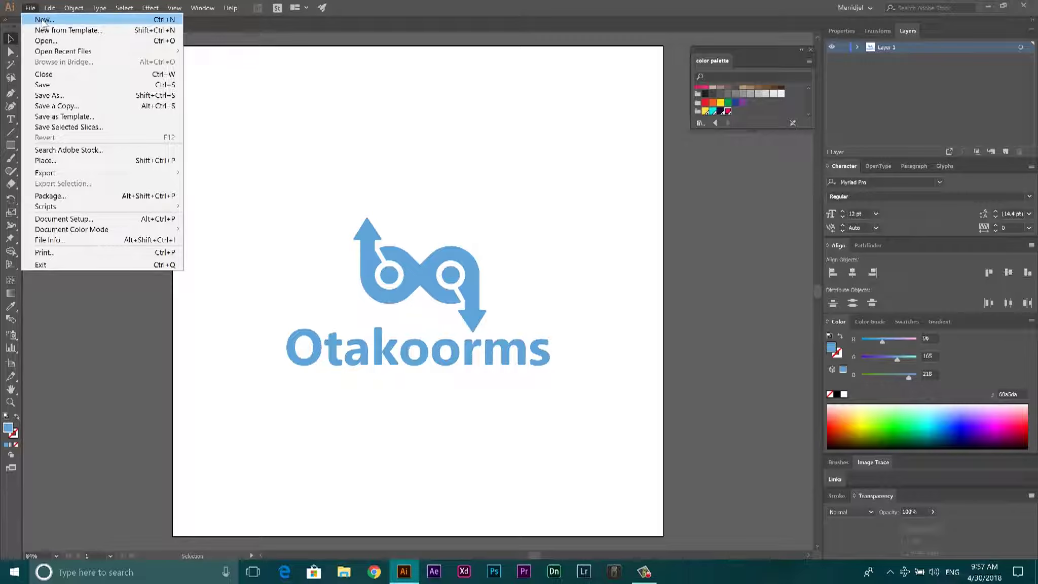
pyautogui.click(54, 41)
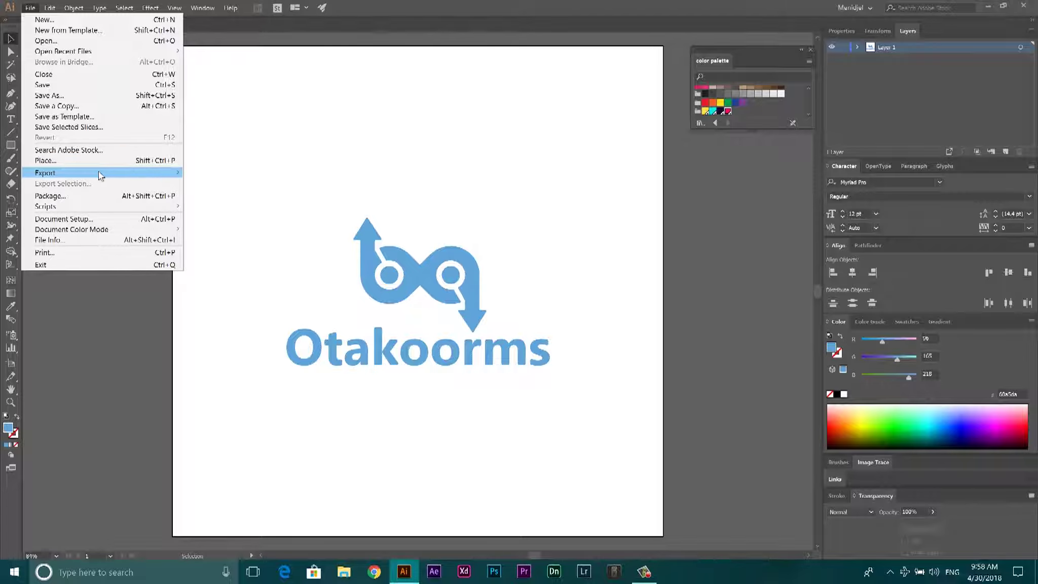
pyautogui.click(89, 220)
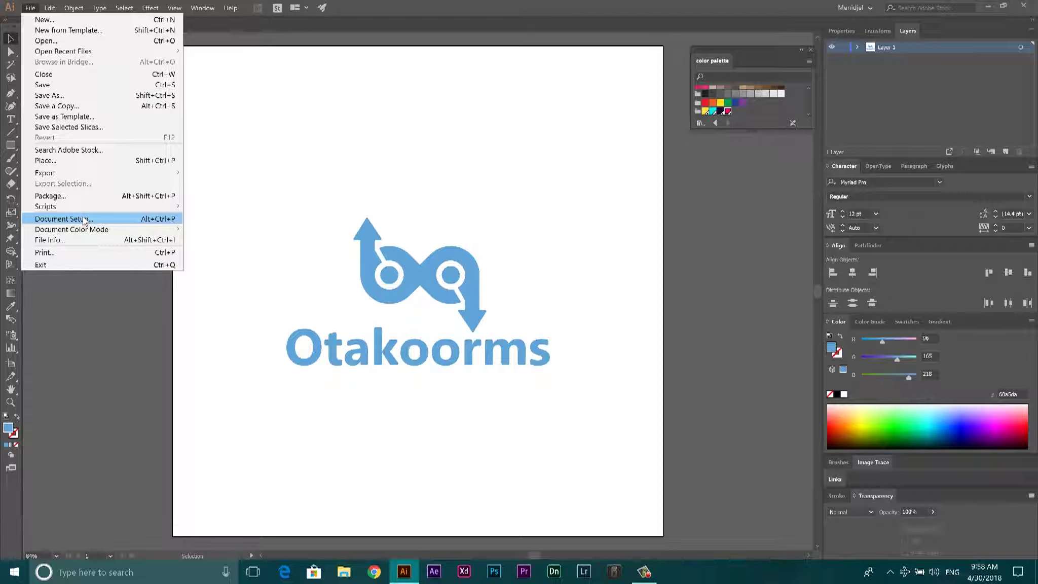
pyautogui.click(84, 219)
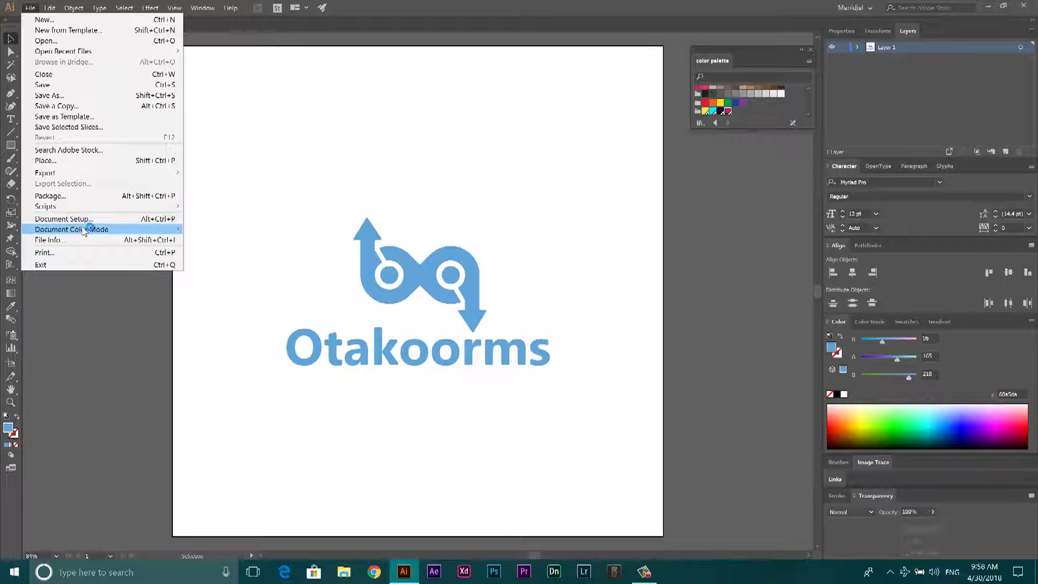
pyautogui.moveTo(86, 231)
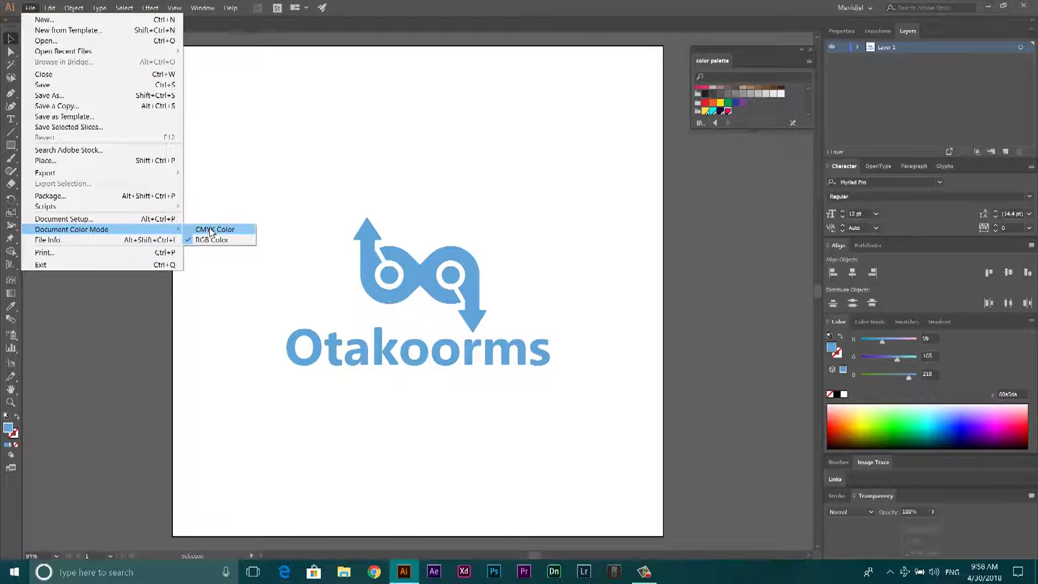
pyautogui.click(107, 252)
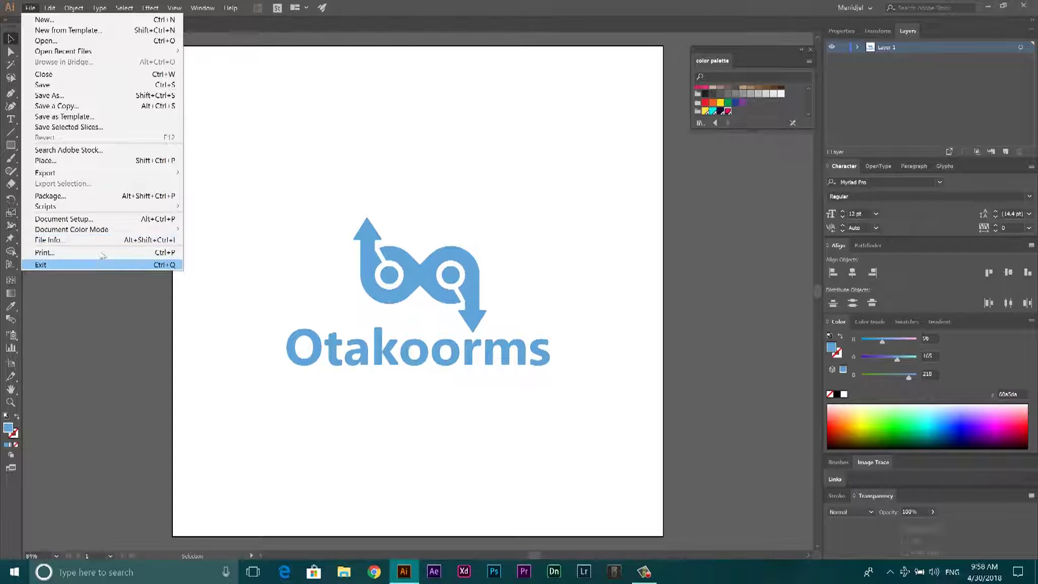
pyautogui.click(55, 7)
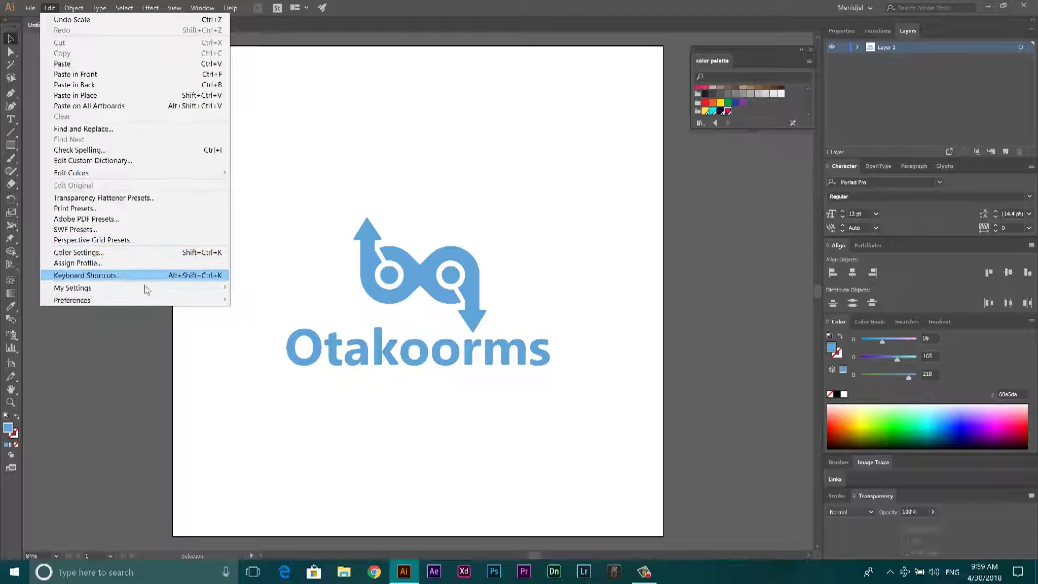
pyautogui.moveTo(145, 286)
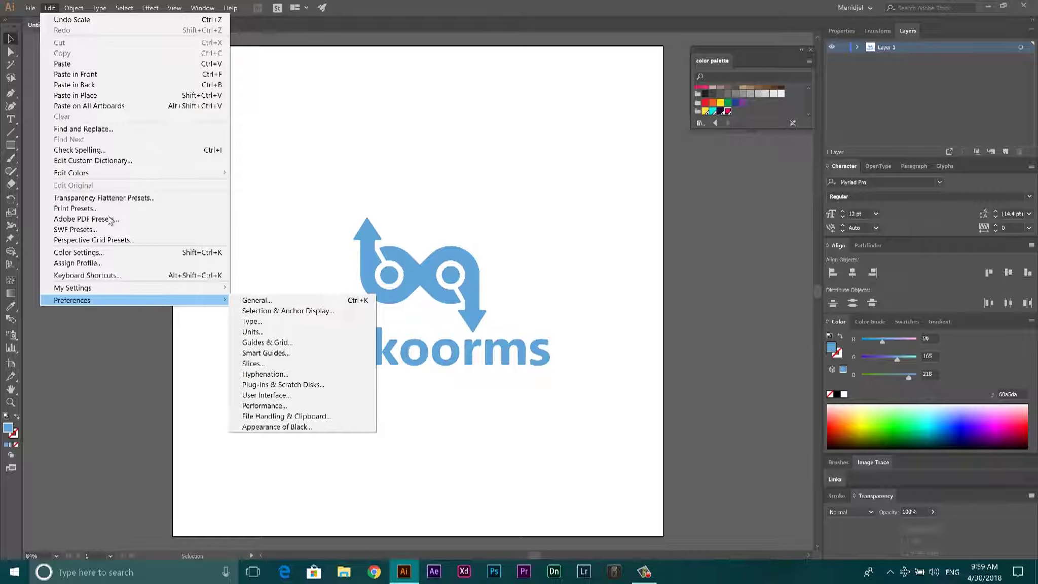
pyautogui.moveTo(80, 9)
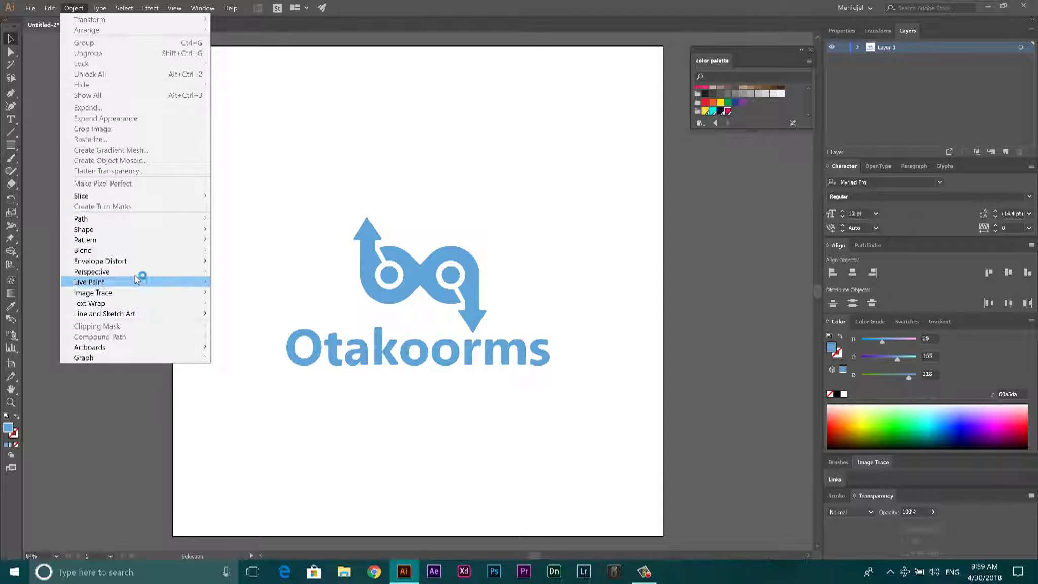
pyautogui.moveTo(128, 243)
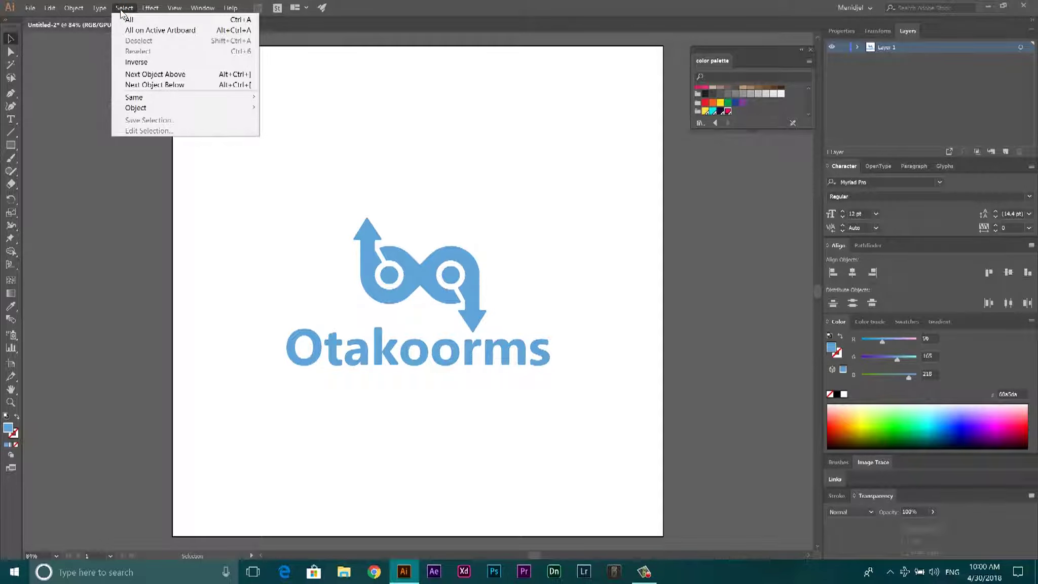
pyautogui.moveTo(151, 8)
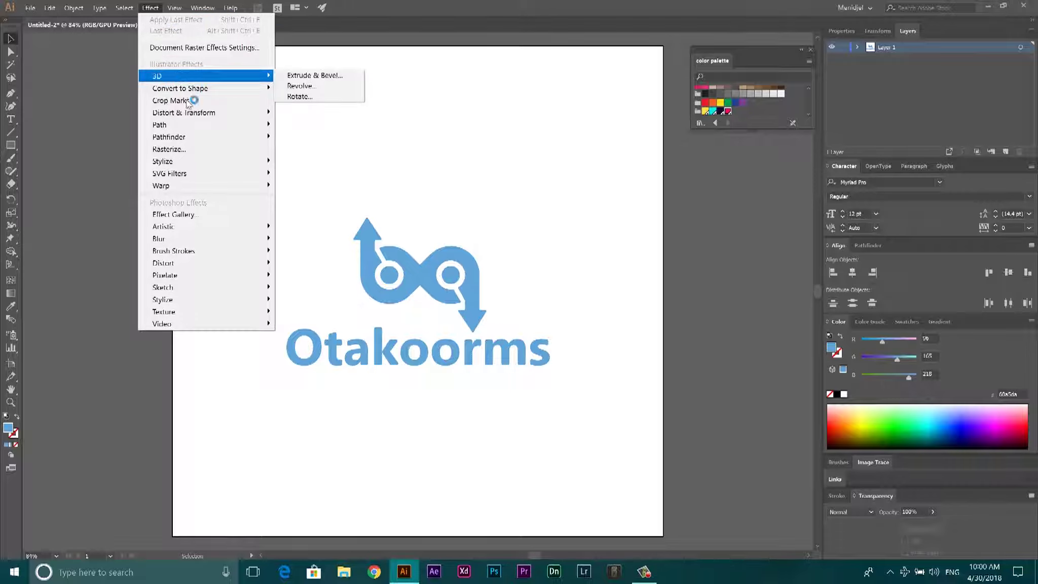
pyautogui.moveTo(208, 162)
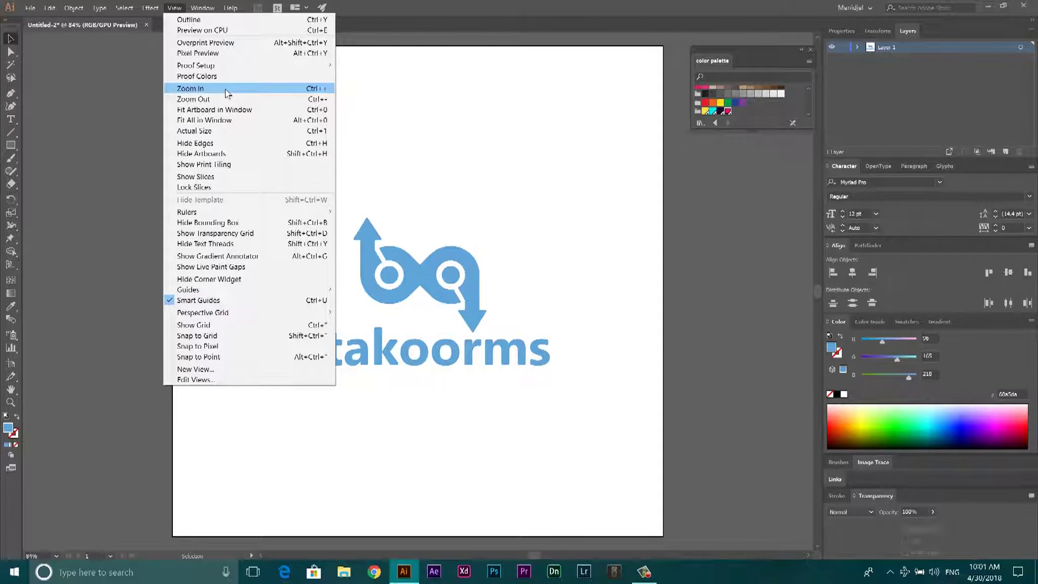
pyautogui.click(203, 7)
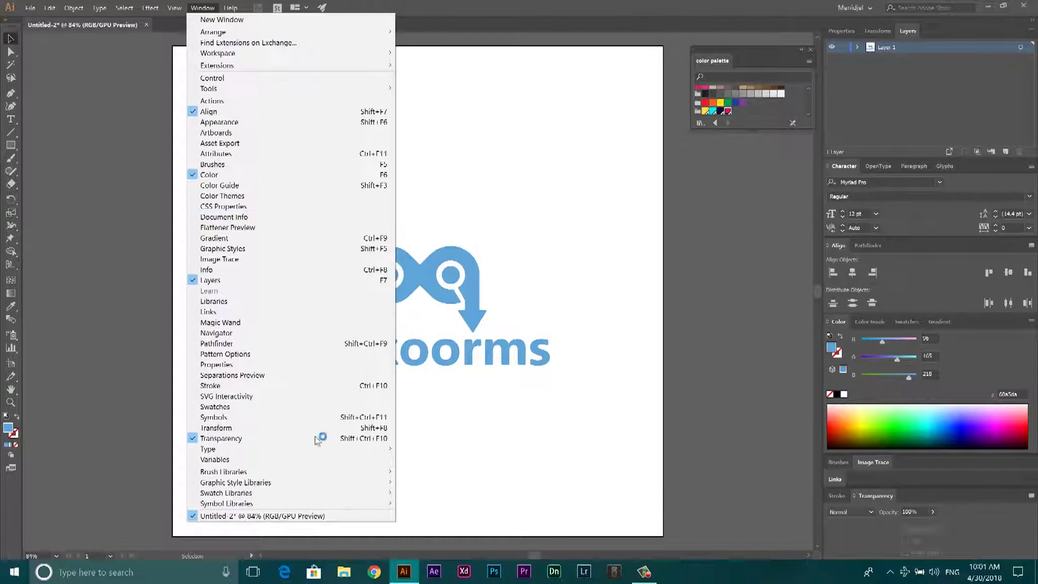
pyautogui.moveTo(231, 8)
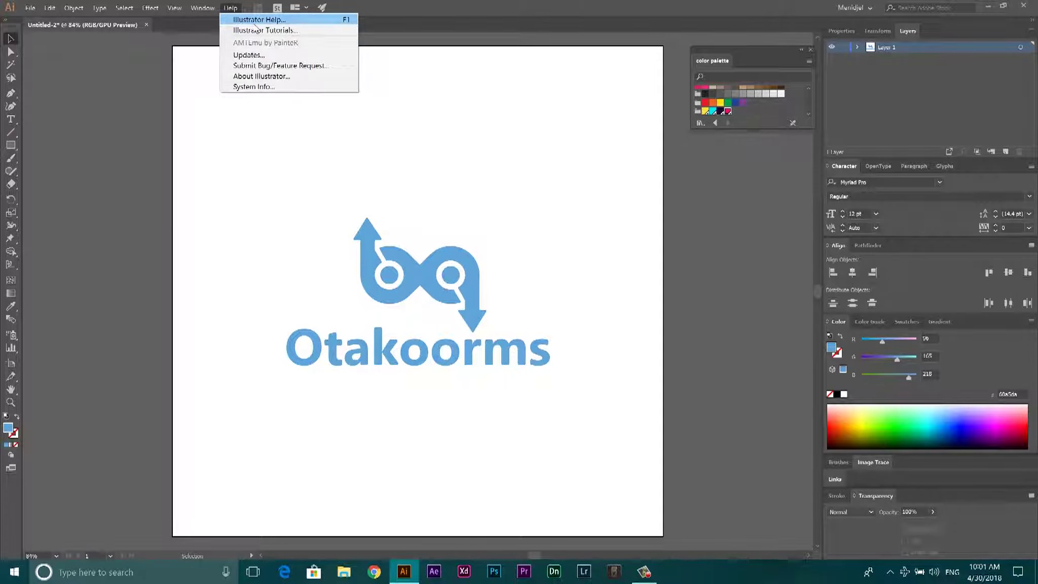
pyautogui.click(314, 30)
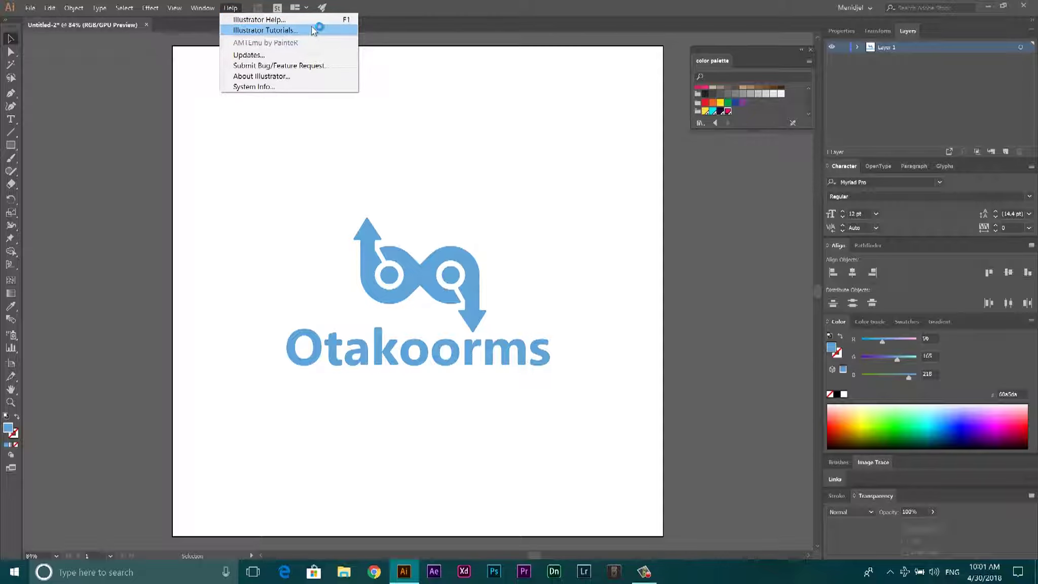
pyautogui.click(296, 65)
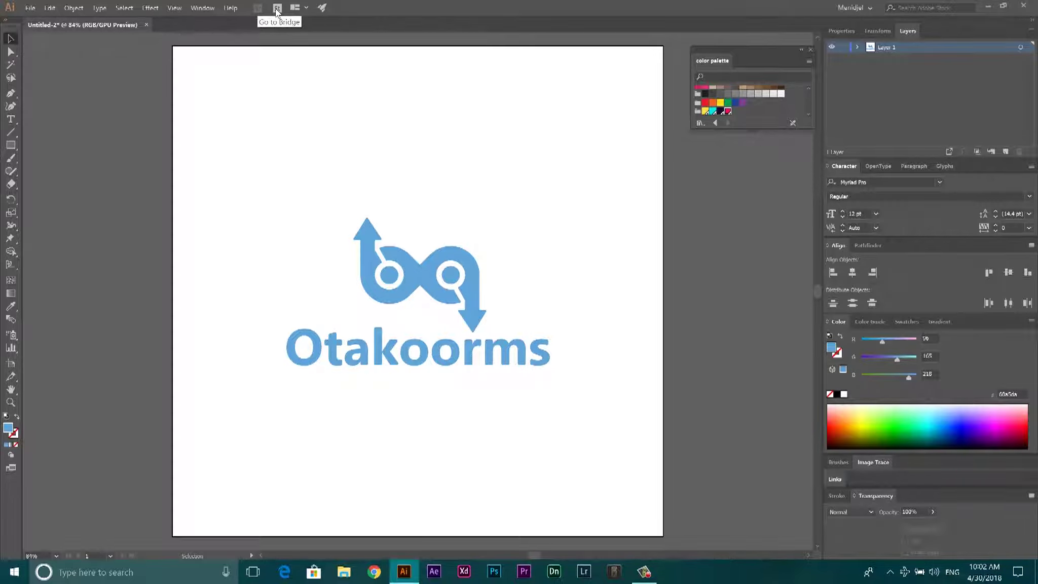
pyautogui.click(305, 12)
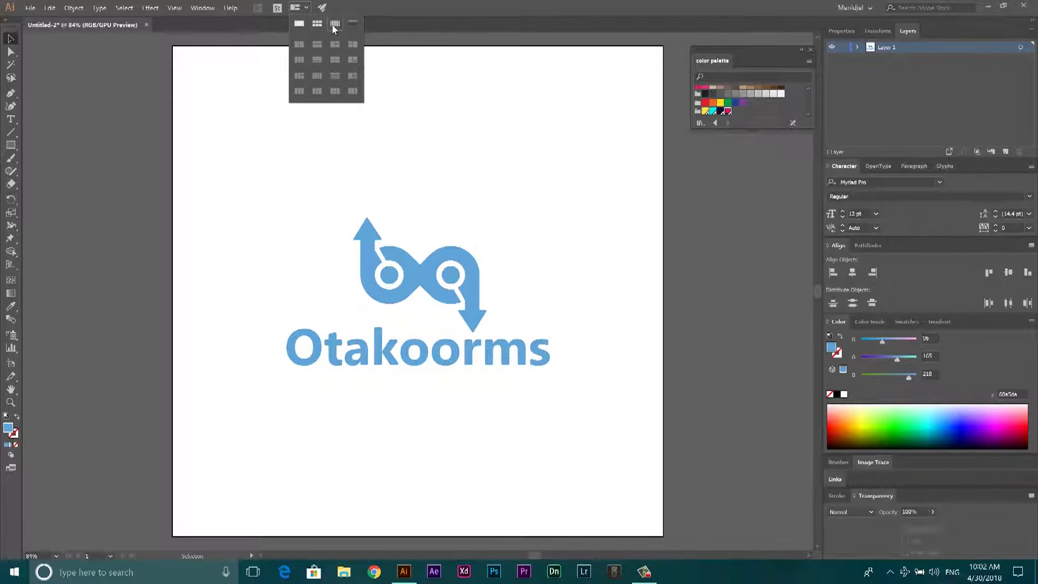
pyautogui.click(332, 26)
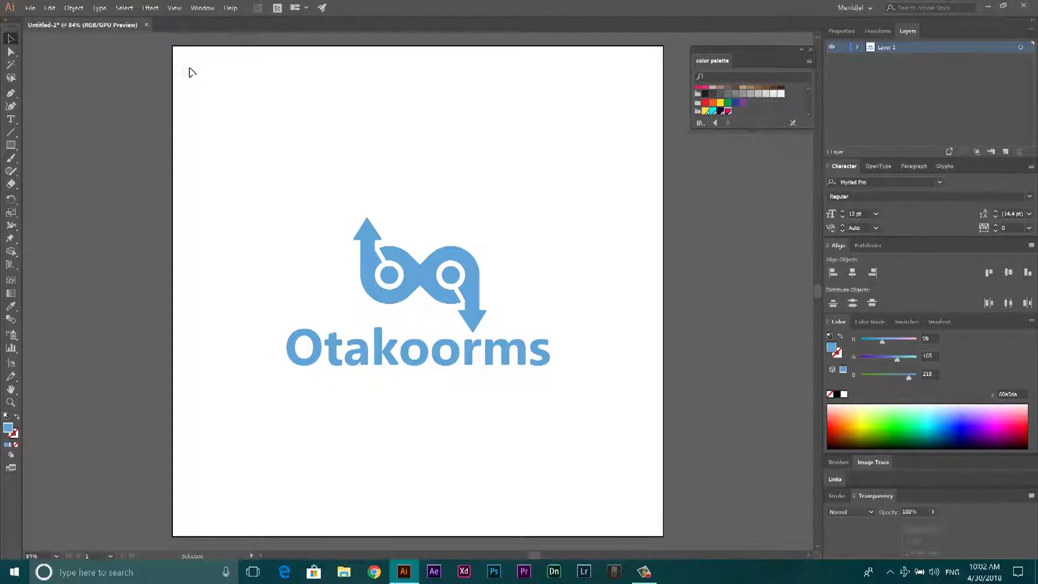
# - Start a new 1080 x 1080 px document setup with Pixels as the unit and three artboards
pyautogui.click(31, 8)
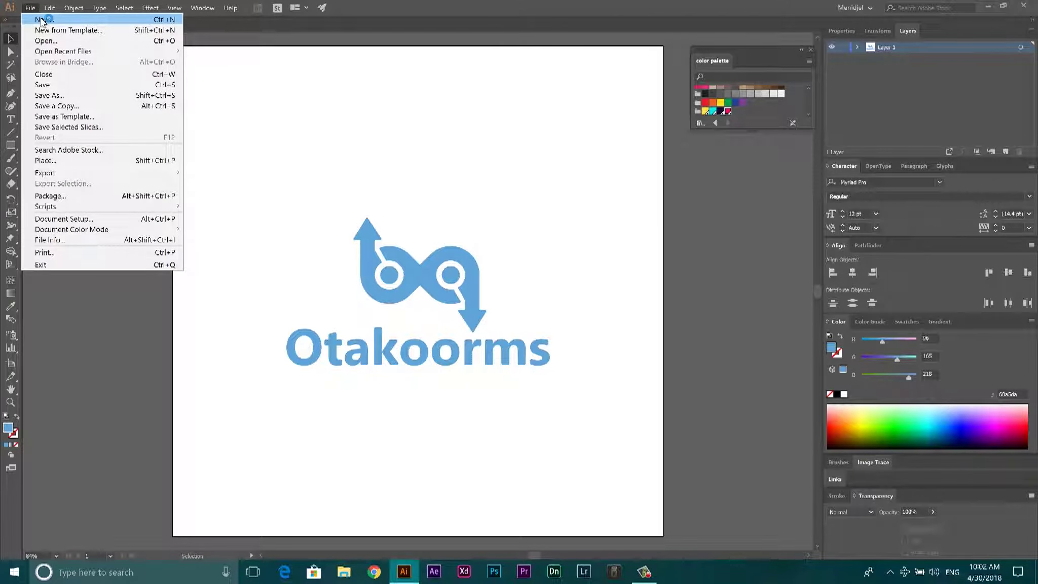
pyautogui.click(42, 21)
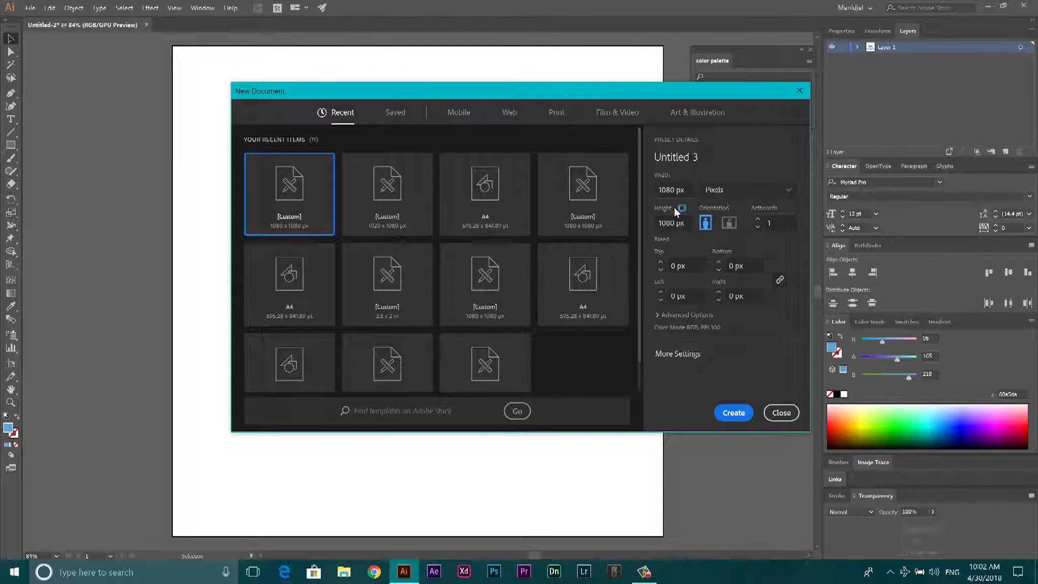
pyautogui.click(654, 190)
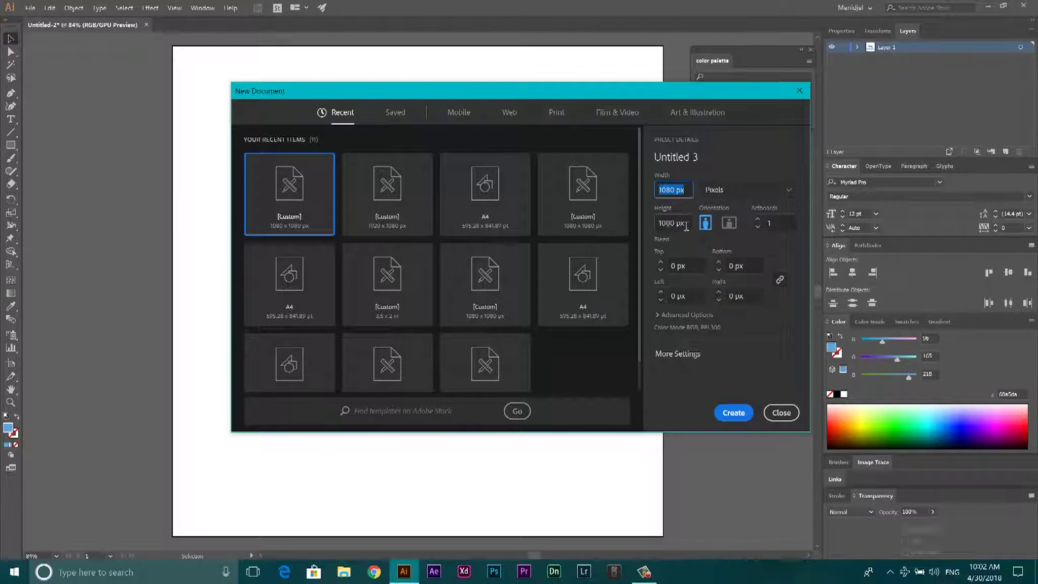
pyautogui.click(722, 193)
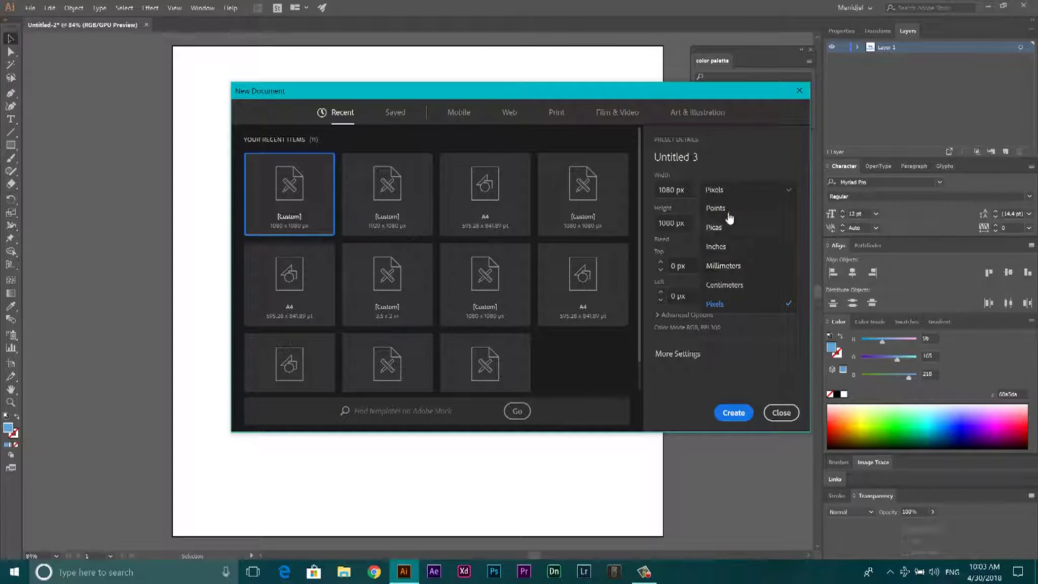
pyautogui.click(717, 191)
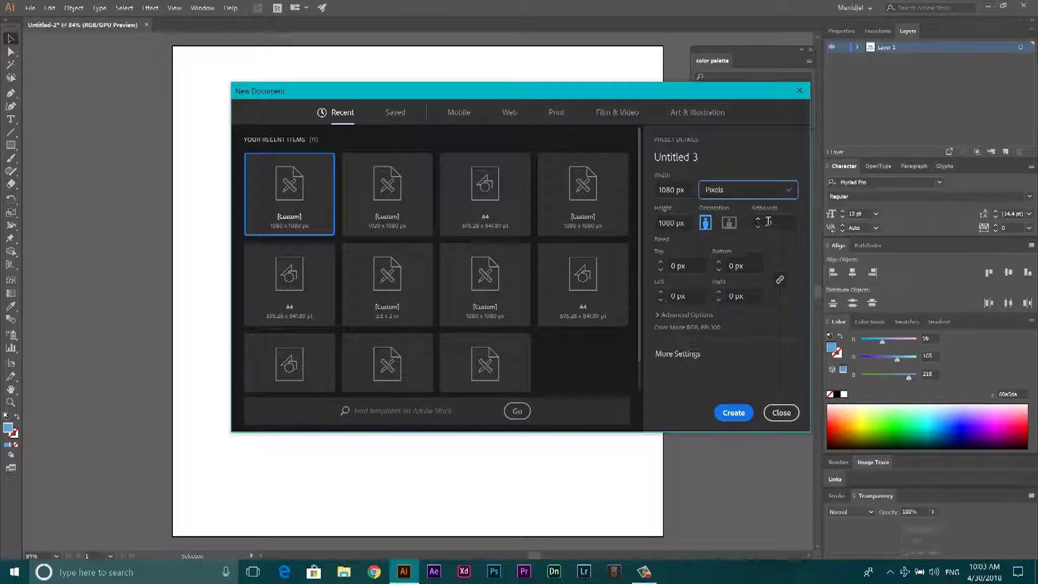
pyautogui.click(757, 220)
# - Create the document with RGB Color mode, High (300 ppi) raster effects and the Default preview mode
pyautogui.click(658, 315)
pyautogui.scroll(-1, 669, 309)
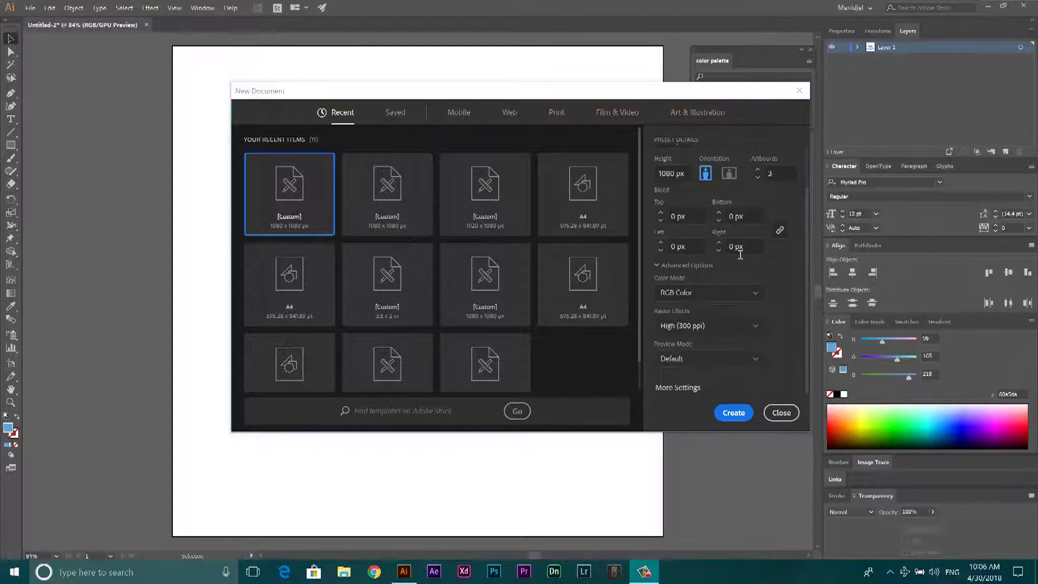
pyautogui.click(692, 294)
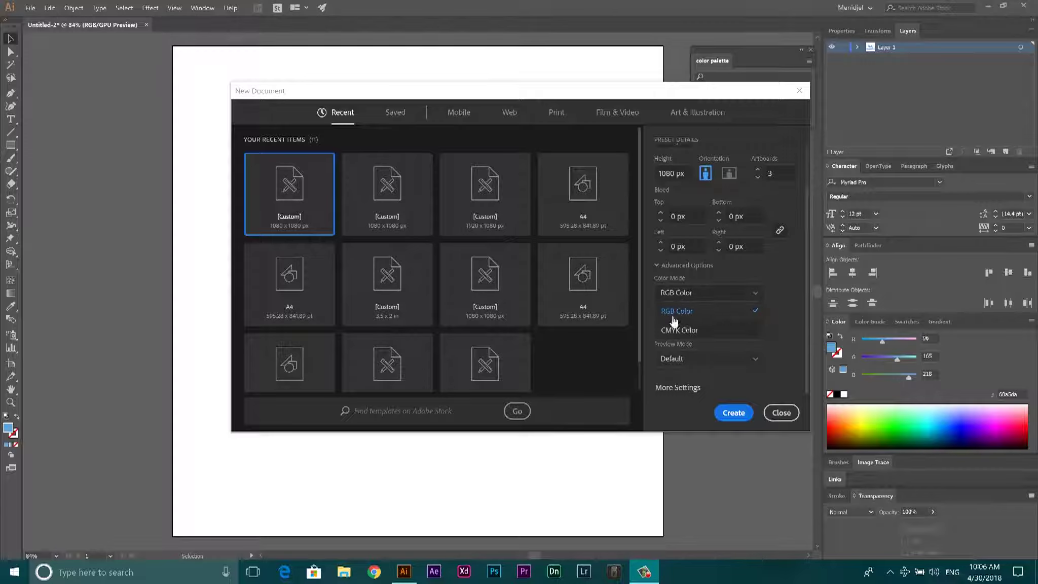
pyautogui.click(682, 293)
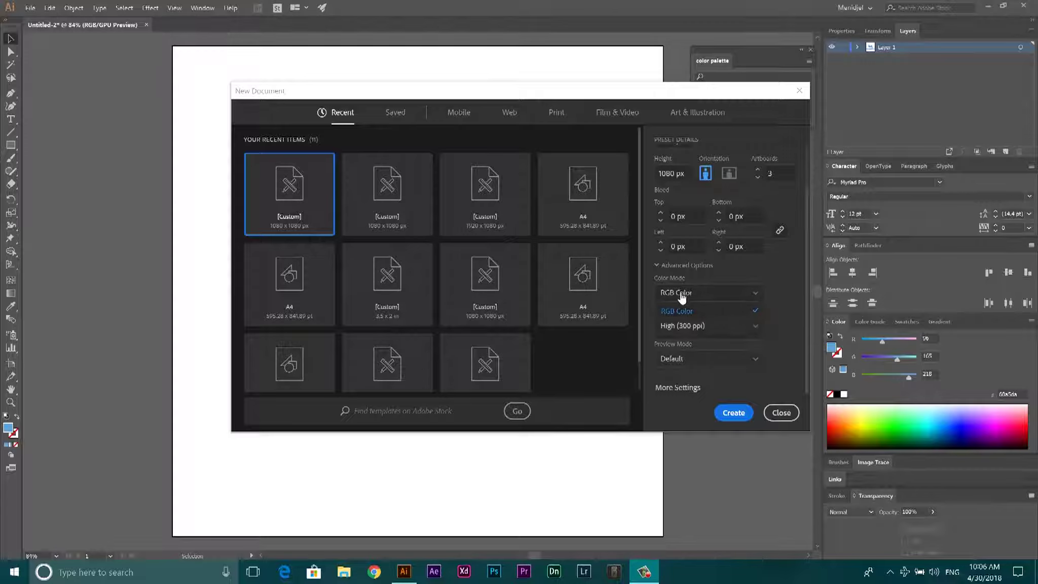
pyautogui.click(691, 326)
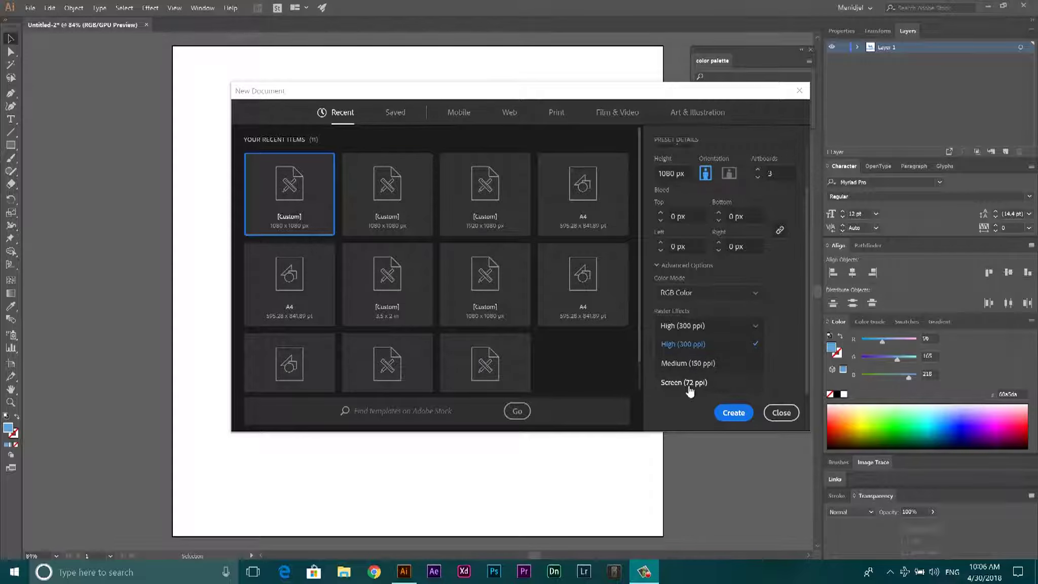
pyautogui.click(690, 344)
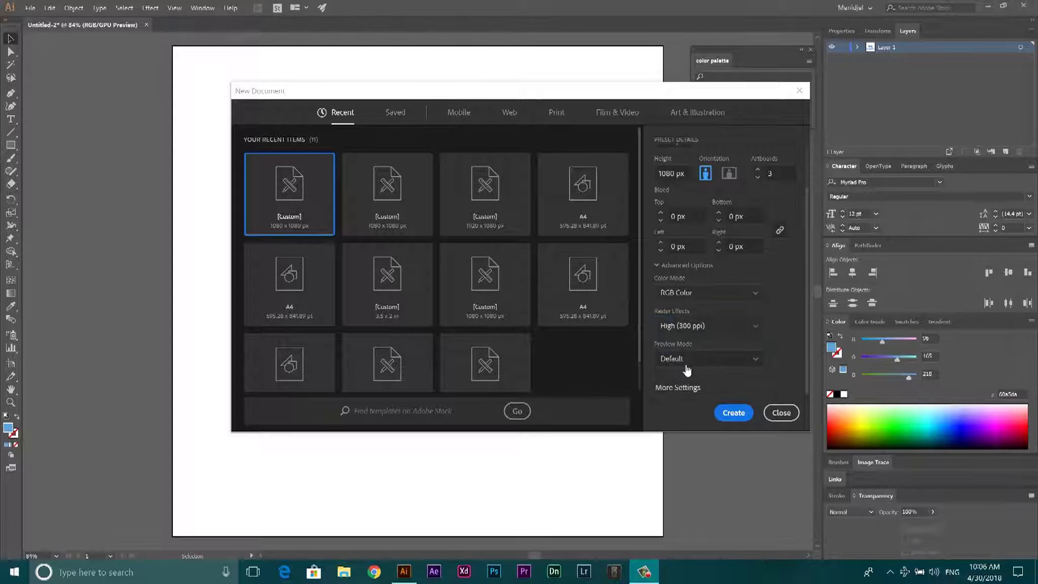
pyautogui.click(690, 358)
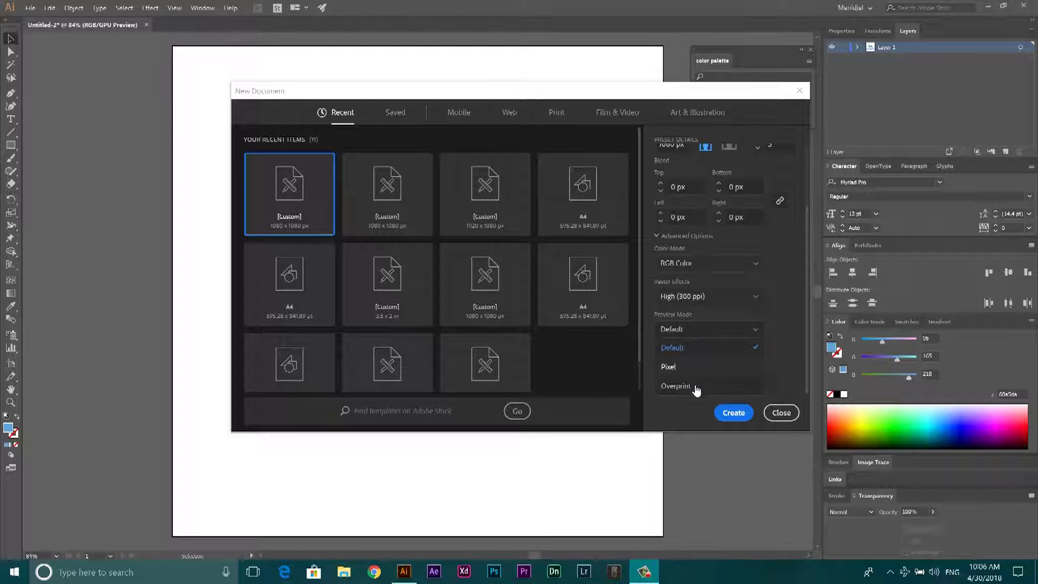
pyautogui.click(692, 329)
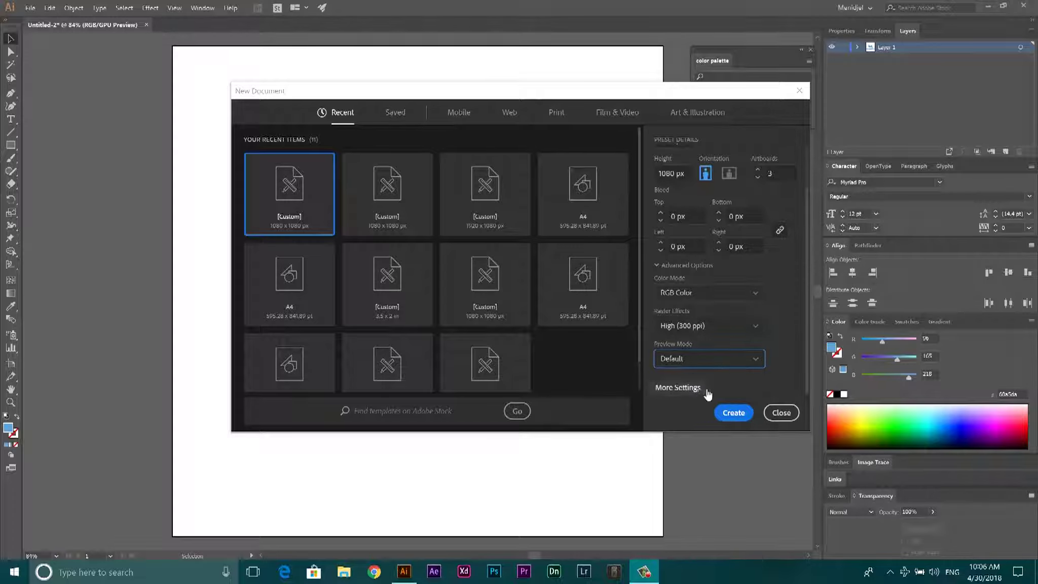
pyautogui.click(737, 413)
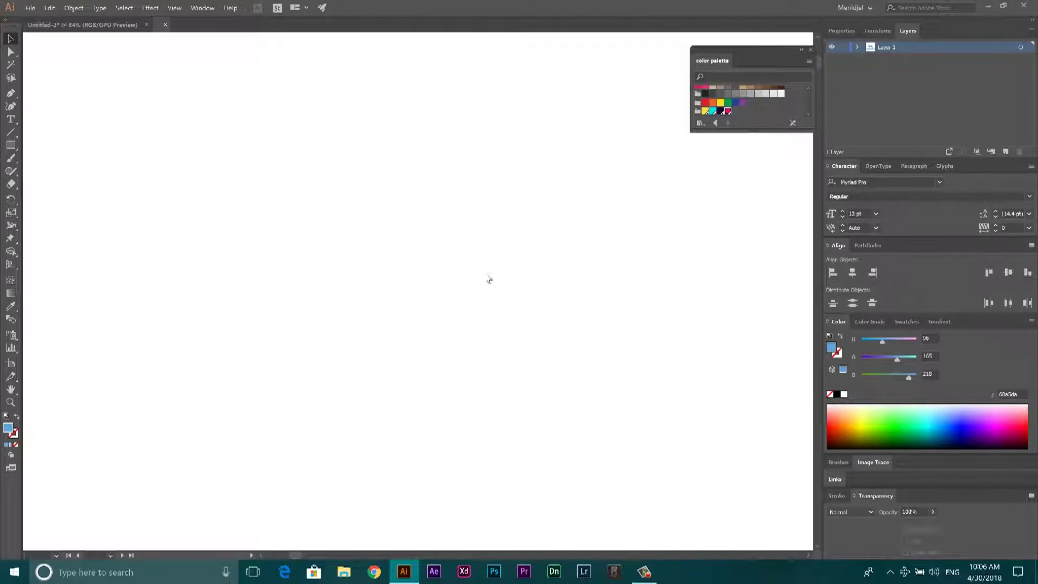
pyautogui.hscroll(2, 449, 248)
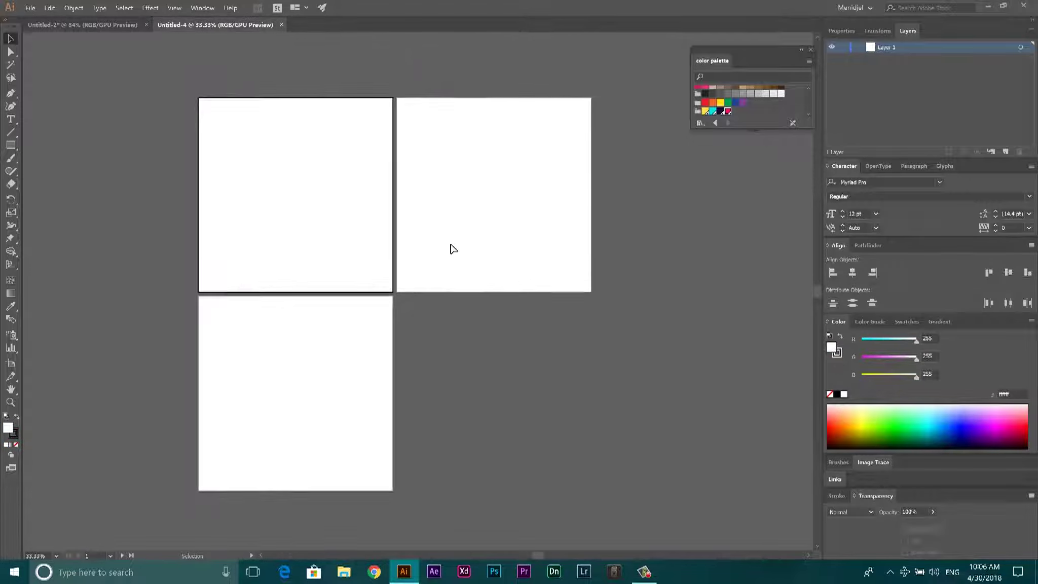
pyautogui.scroll(1, 446, 248)
pyautogui.scroll(1, 444, 257)
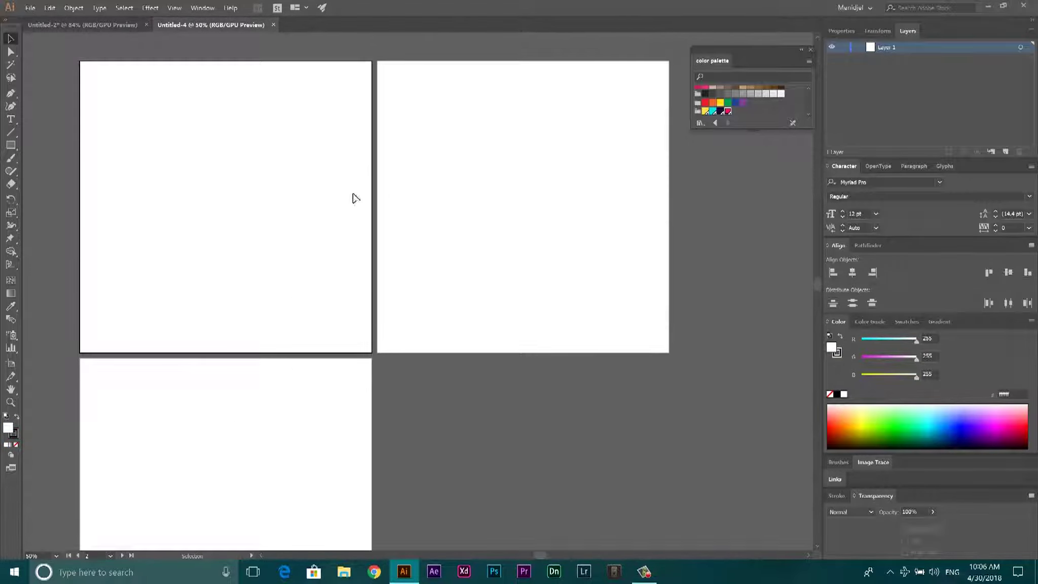
pyautogui.scroll(-2, 326, 359)
pyautogui.scroll(4, 327, 366)
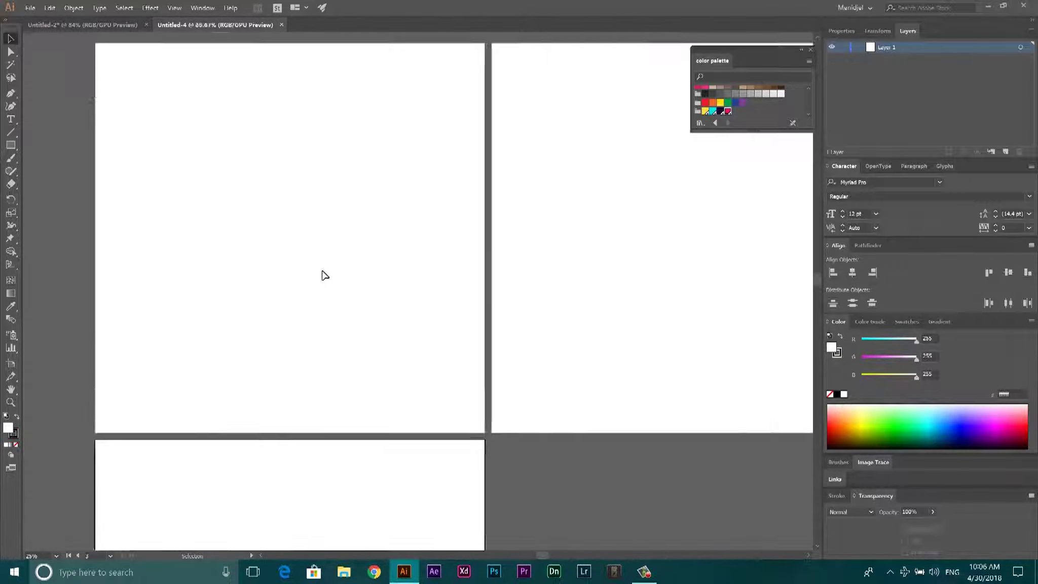
# - Save the three-artboard document under a new name as an Adobe Illustrator (AI) file in the Ressources folder, using Illustrator CC compatibility
pyautogui.scroll(-2, 391, 353)
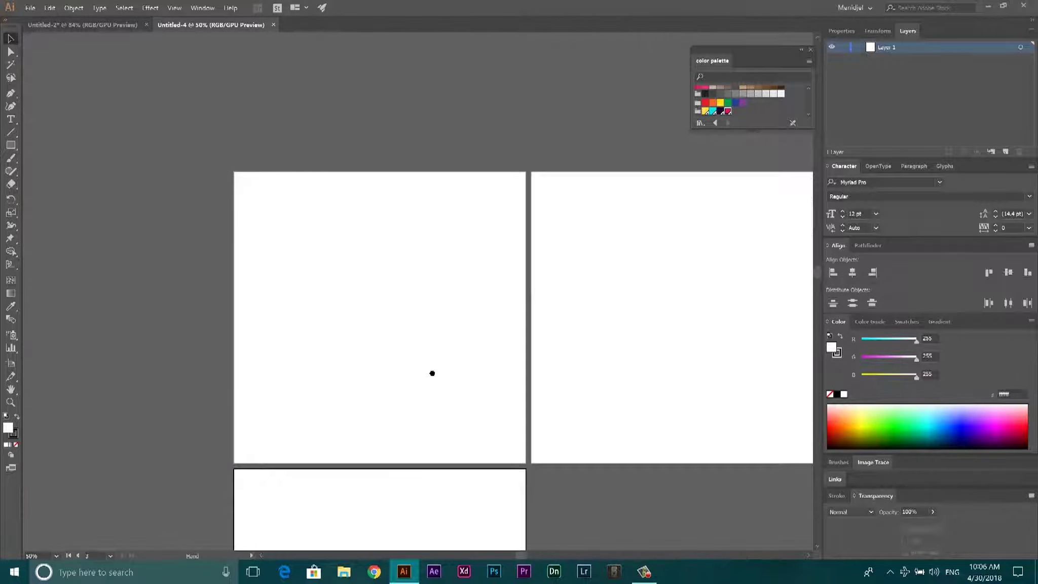
pyautogui.scroll(2, 431, 354)
pyautogui.scroll(-3, 446, 330)
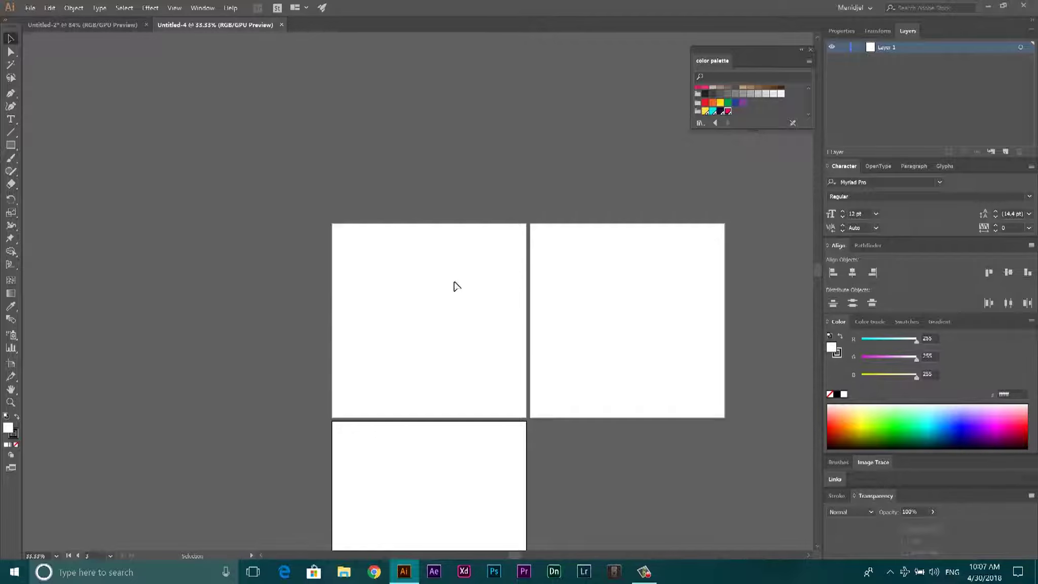
pyautogui.click(30, 8)
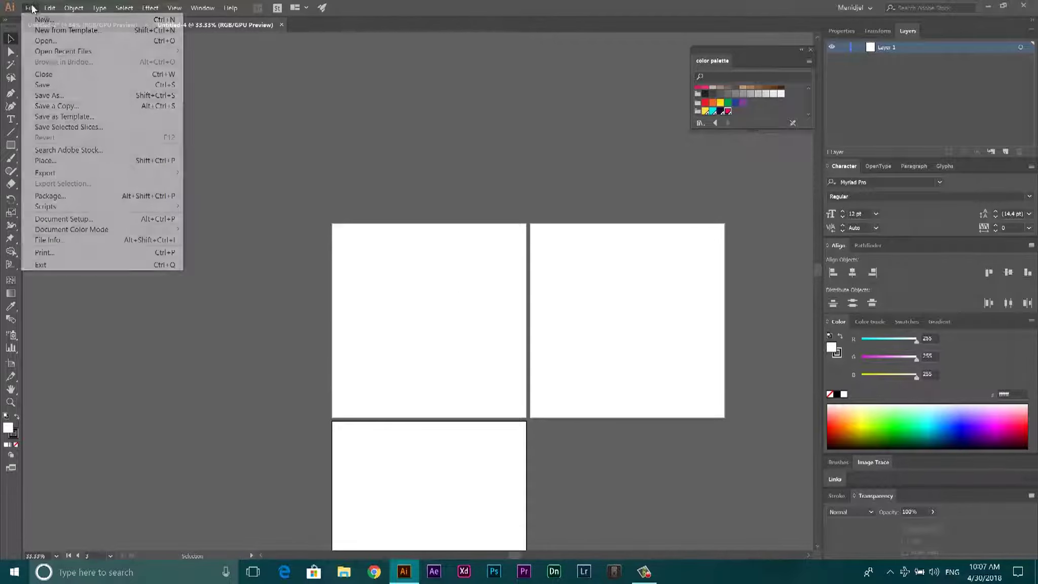
pyautogui.click(57, 95)
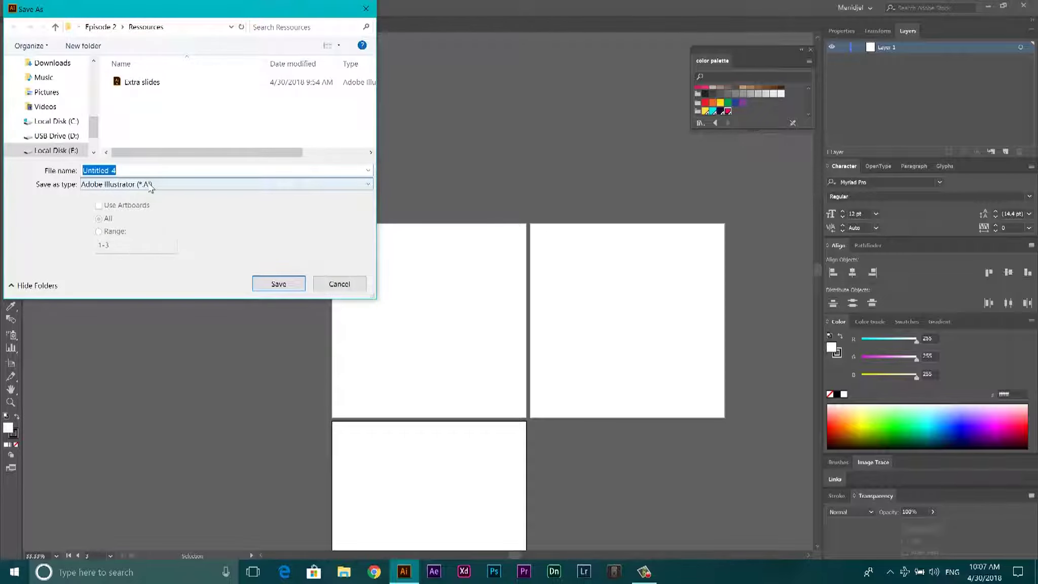
pyautogui.write('jhufeu')
pyautogui.press('BackSpace')
pyautogui.press('BackSpace')
pyautogui.press('BackSpace')
pyautogui.press('BackSpace')
pyautogui.press('BackSpace')
pyautogui.click(277, 284)
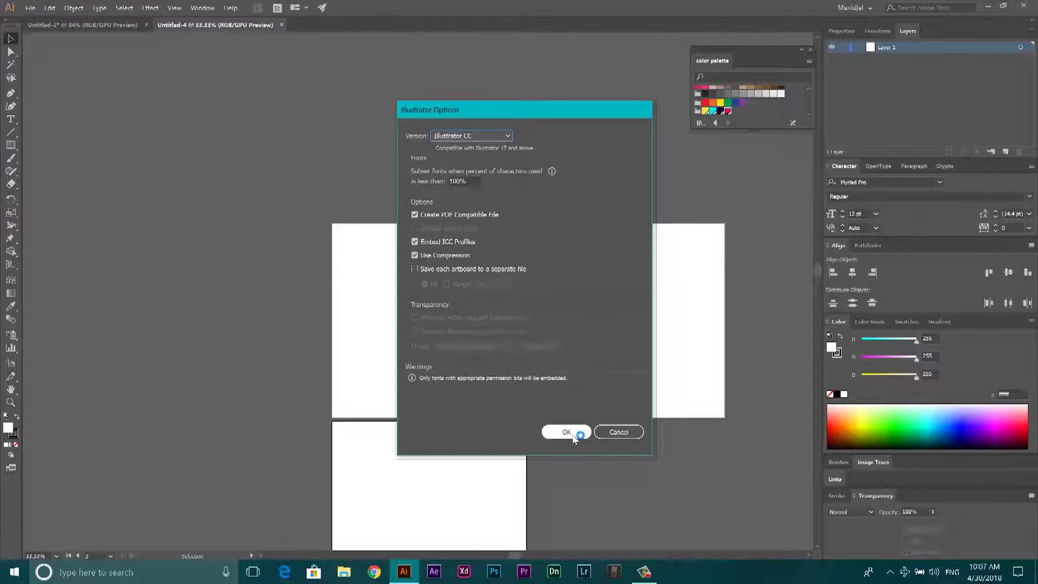
pyautogui.click(576, 432)
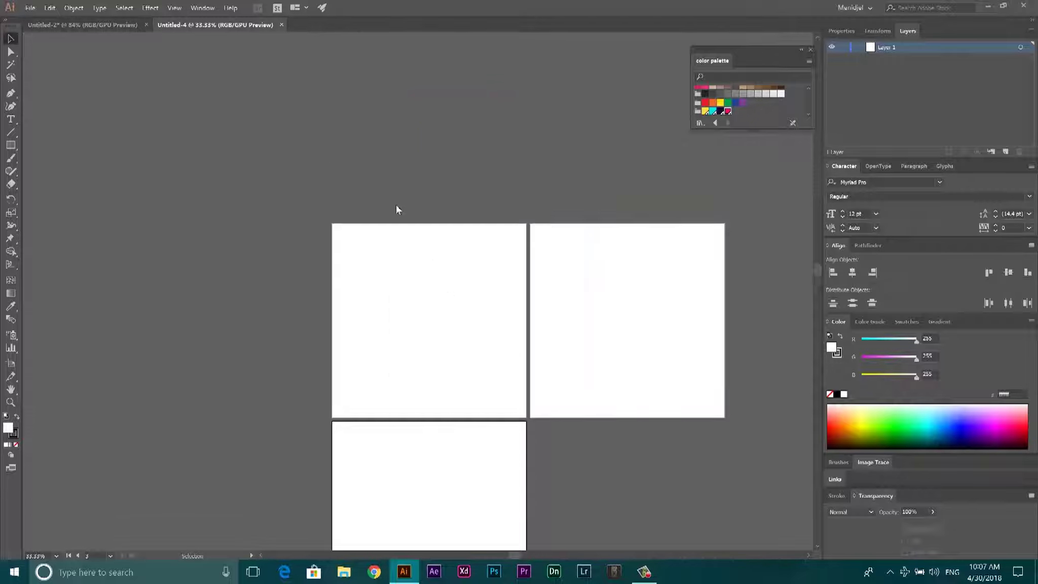
# - Start saving the same document in Adobe PDF format in the Ressources folder, including all artboards
pyautogui.click(29, 8)
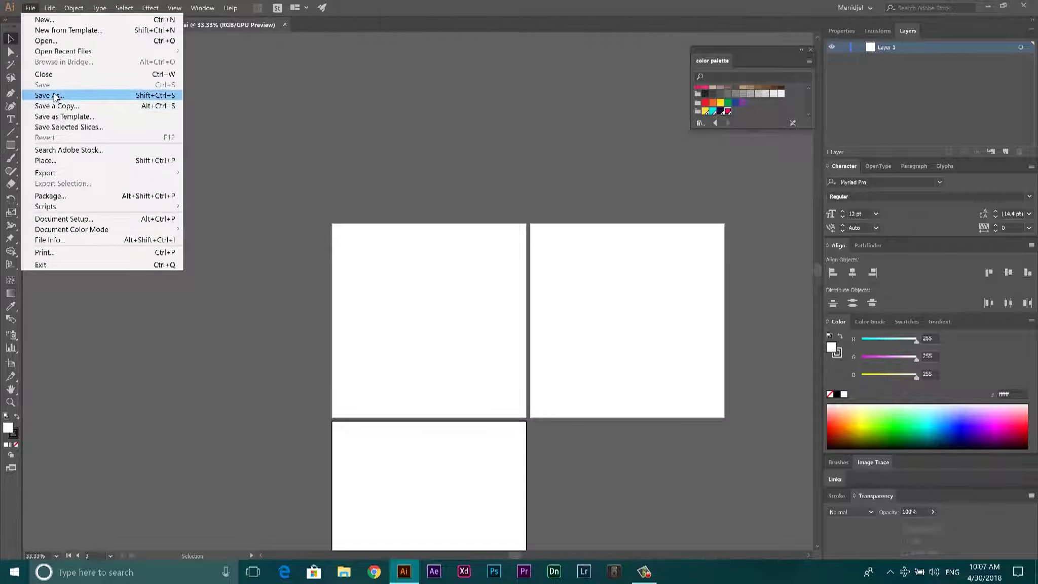
pyautogui.click(55, 96)
pyautogui.click(144, 185)
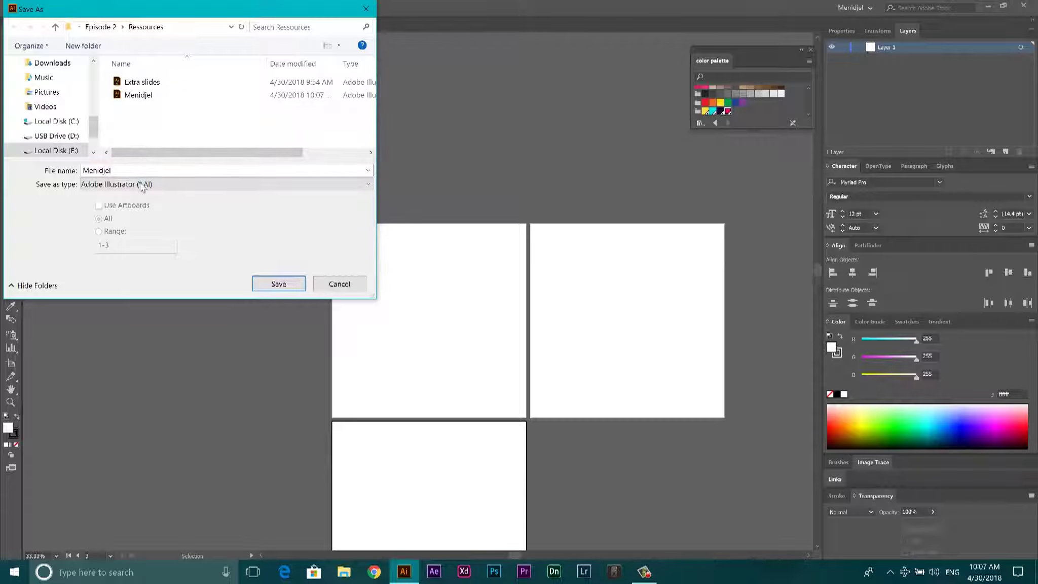
pyautogui.click(152, 206)
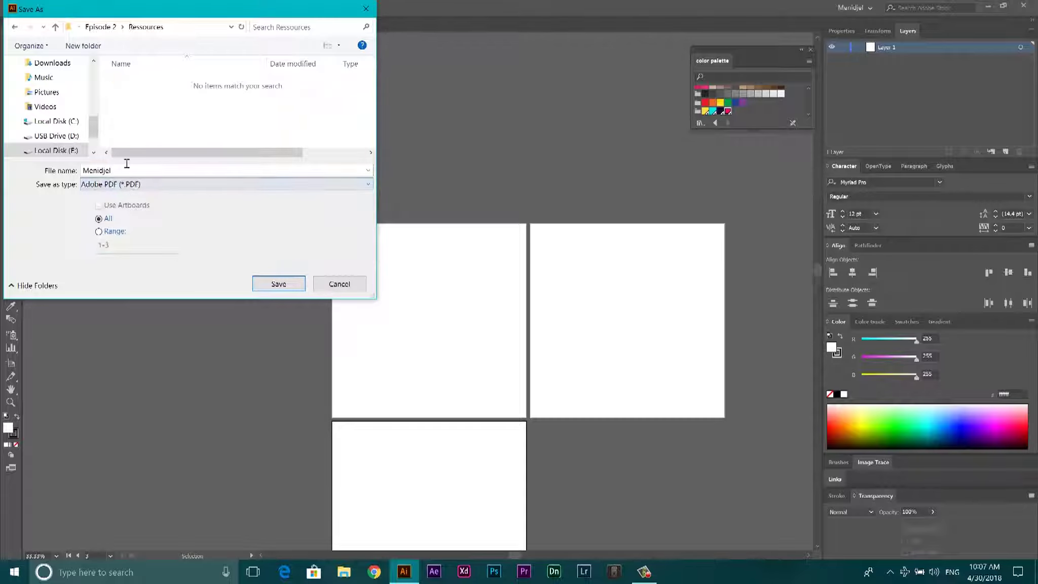
pyautogui.click(279, 285)
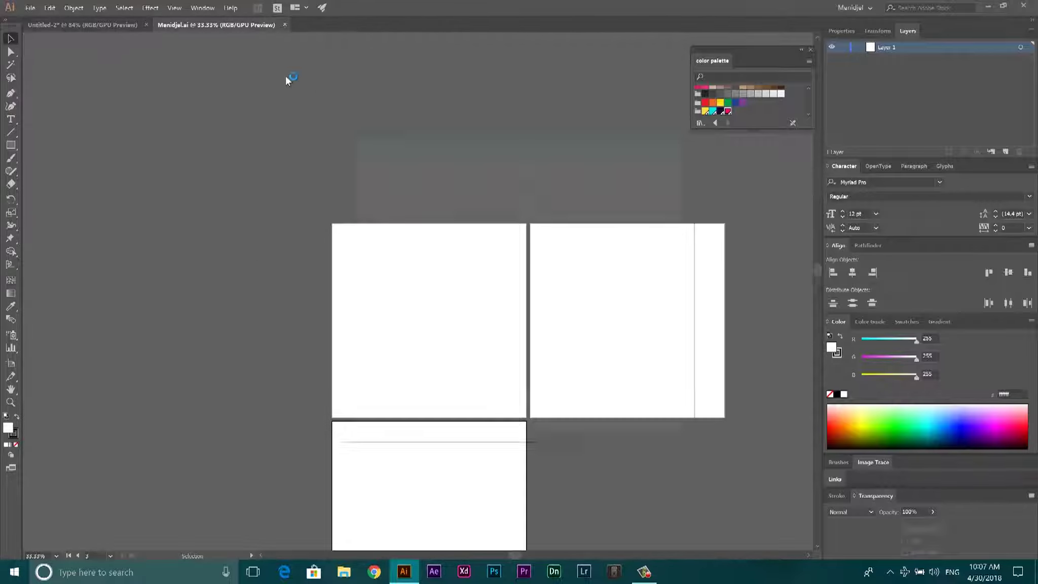
# - Look through the PDF settings from Compression to Summary, and save the PDF with the Illustrator Default preset
pyautogui.click(369, 201)
pyautogui.click(368, 217)
pyautogui.click(367, 224)
pyautogui.click(368, 237)
pyautogui.click(368, 248)
pyautogui.click(369, 260)
pyautogui.click(368, 190)
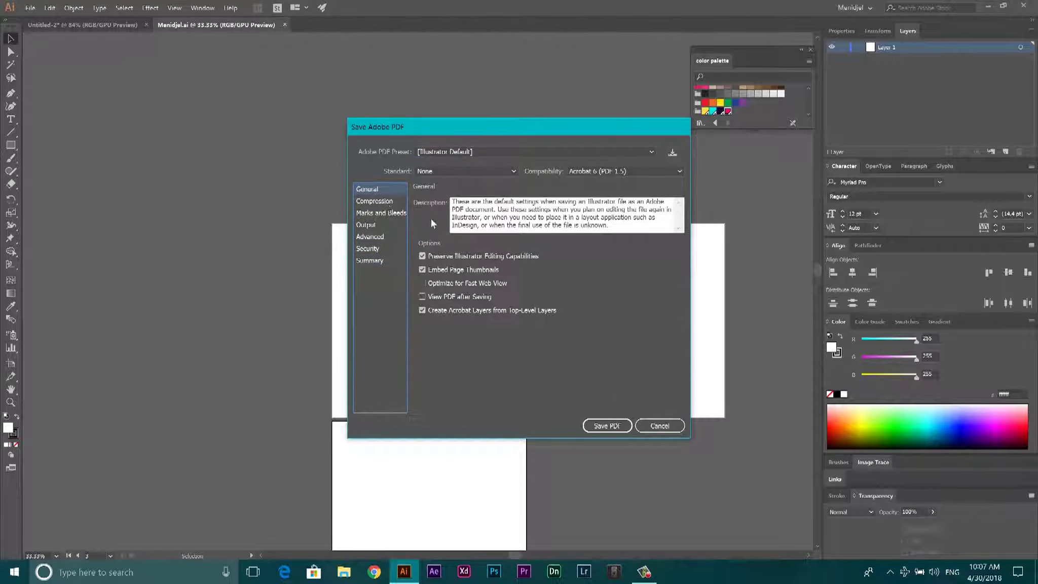
pyautogui.click(599, 428)
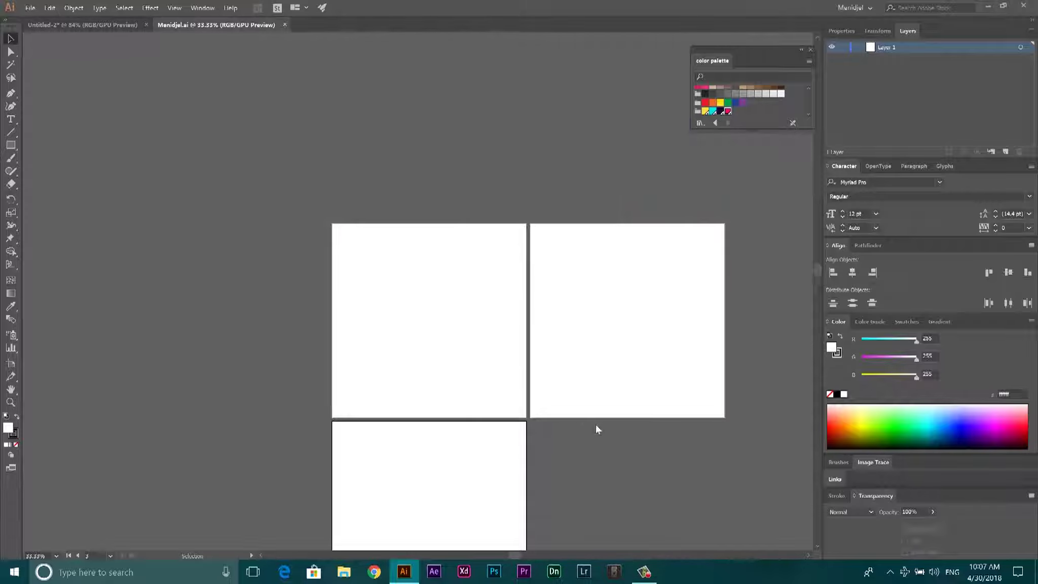
# - Save a copy of the document as an Adobe PDF with the suggested copy name and the default PDF settings
pyautogui.click(31, 8)
pyautogui.click(33, 7)
pyautogui.click(32, 7)
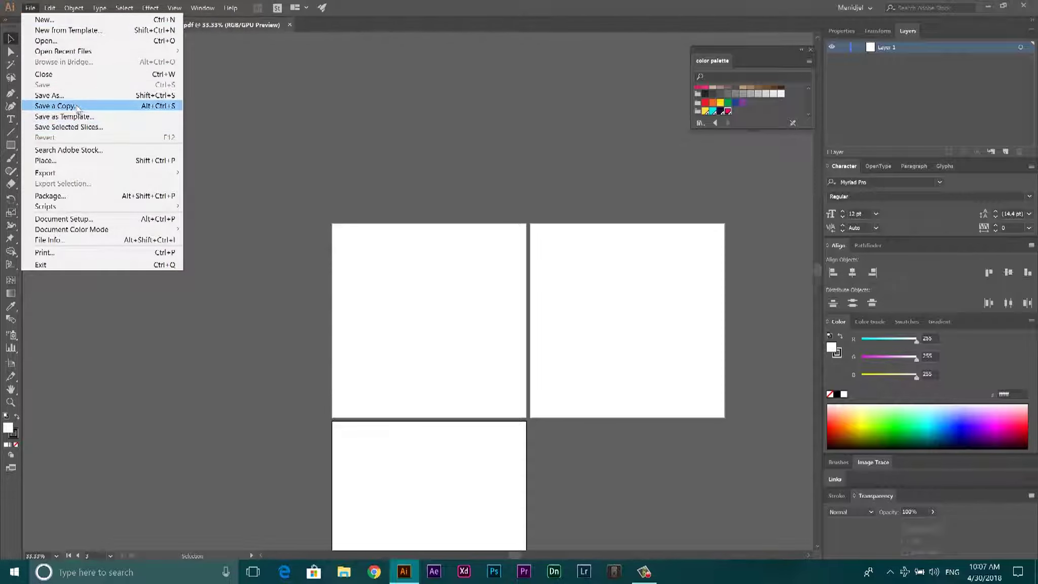
pyautogui.click(76, 106)
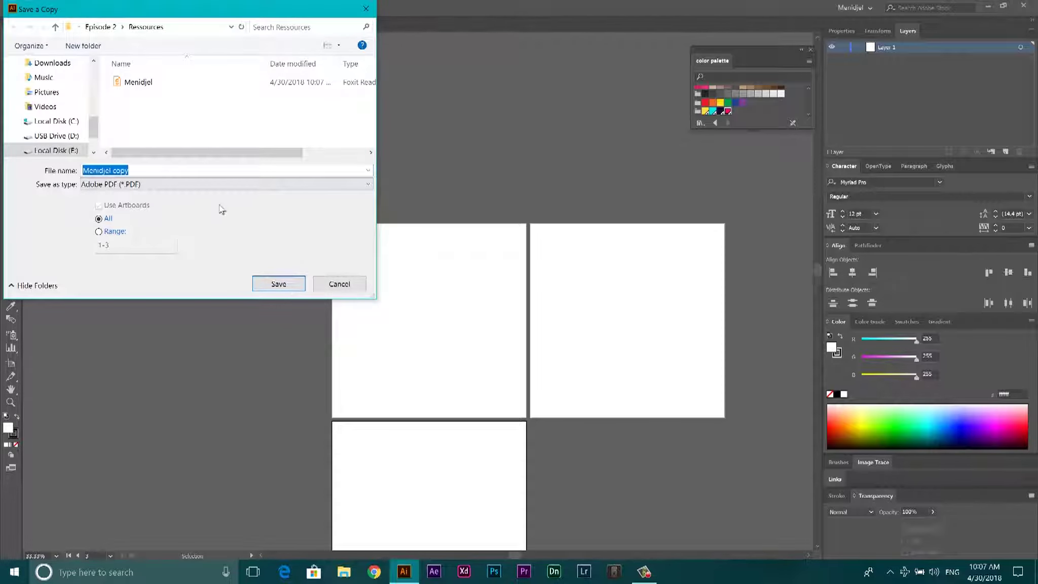
pyautogui.click(155, 169)
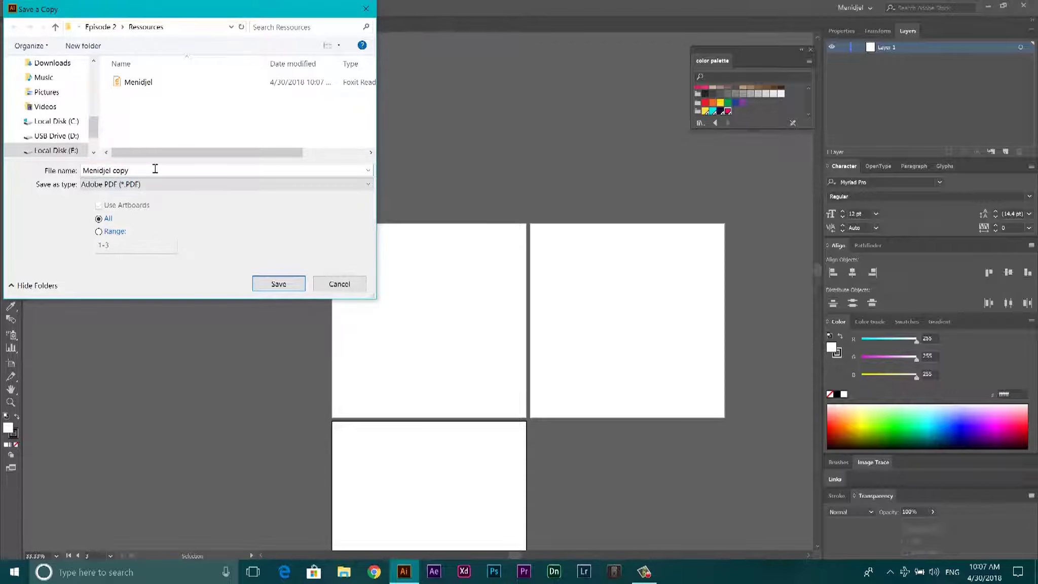
pyautogui.click(278, 284)
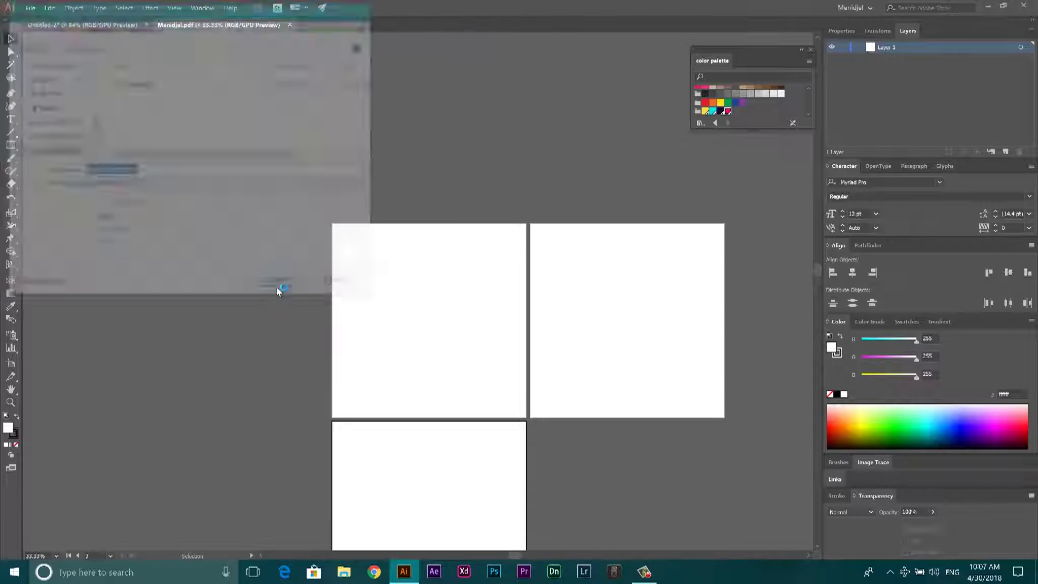
pyautogui.click(606, 427)
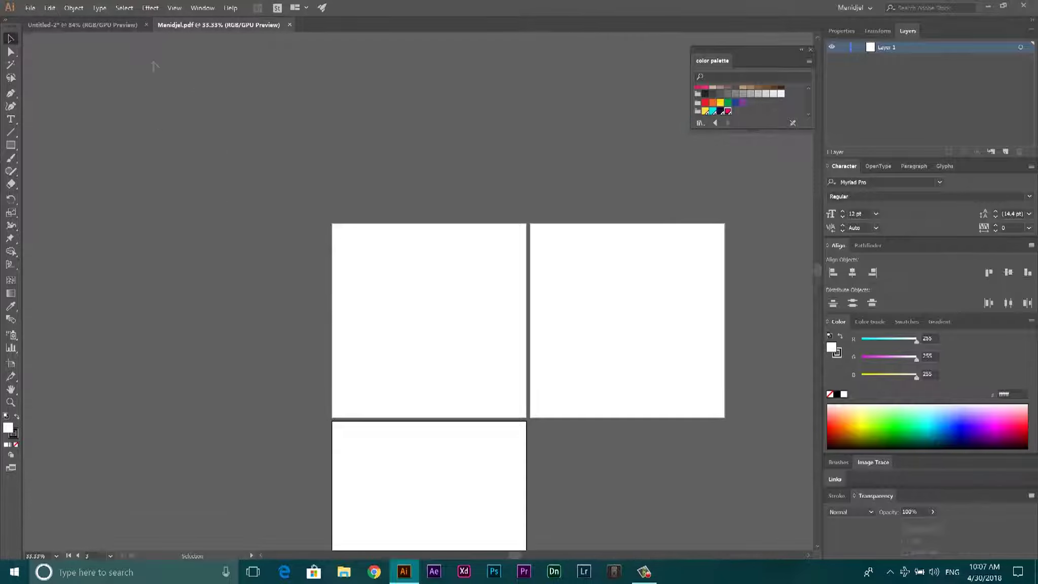
# - Select the whole Otakoorms logo in the Untitled-2 document and cut it
pyautogui.moveTo(379, 281); pyautogui.dragTo(322, 211)
pyautogui.scroll(-1, 321, 211)
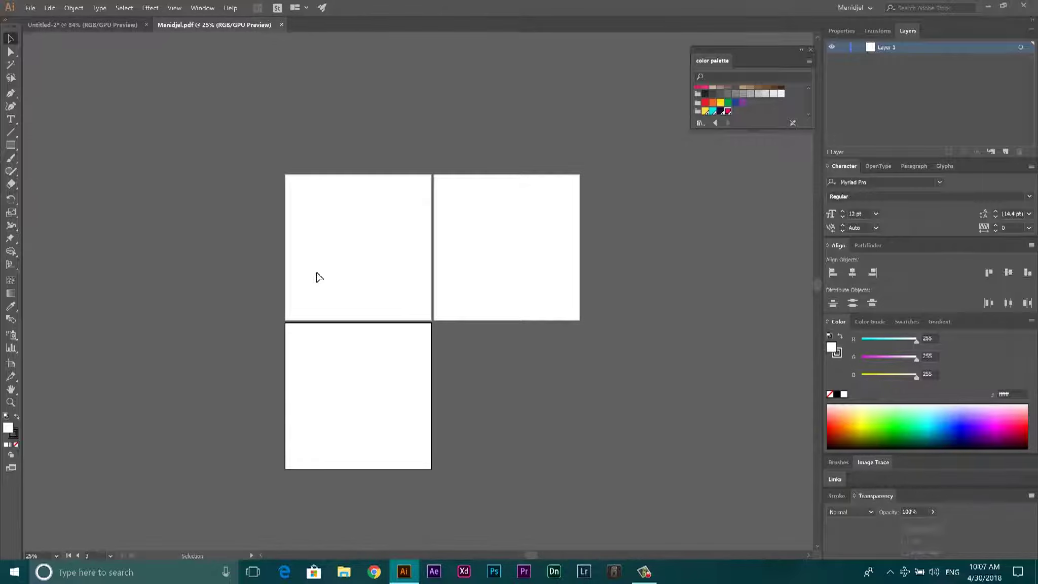
pyautogui.scroll(3, 374, 249)
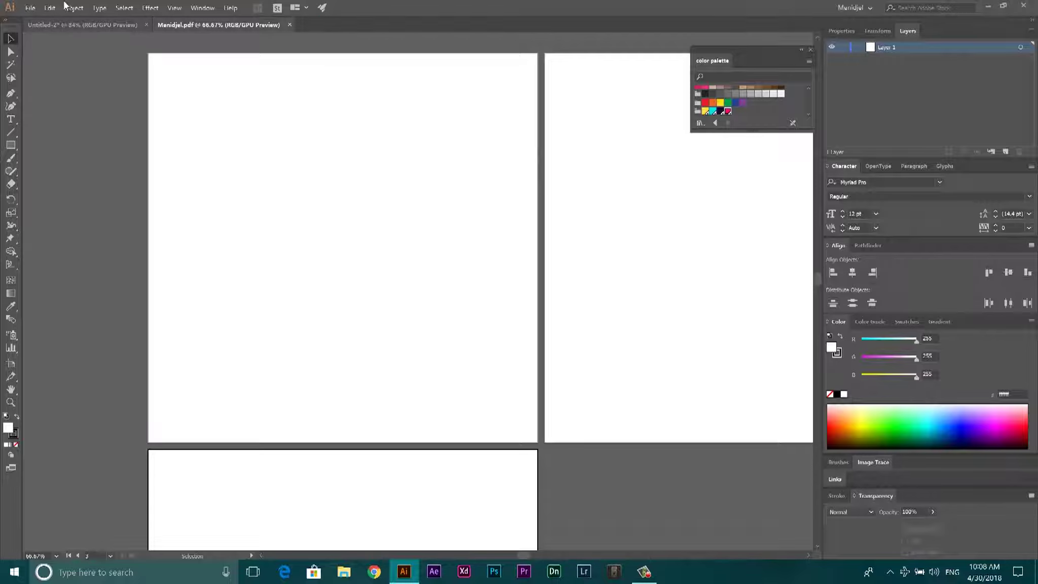
pyautogui.click(71, 24)
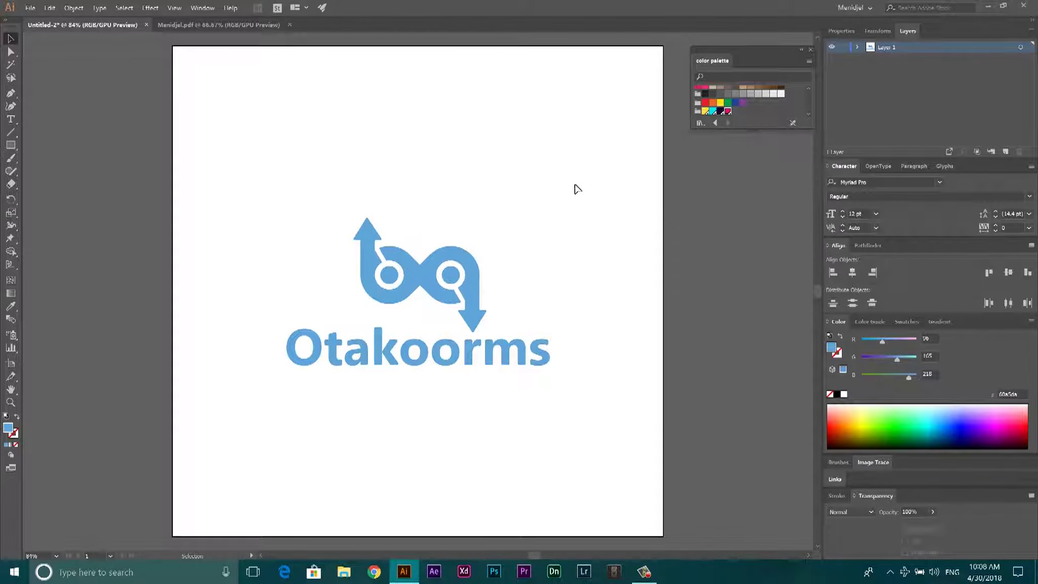
pyautogui.moveTo(574, 188); pyautogui.dragTo(259, 485)
pyautogui.press('a')
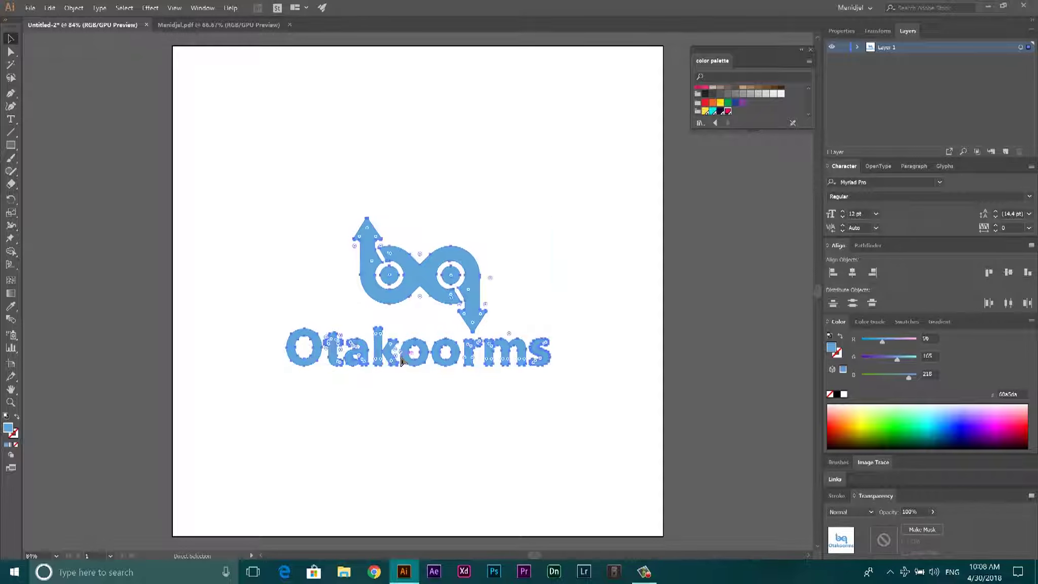
pyautogui.press('v')
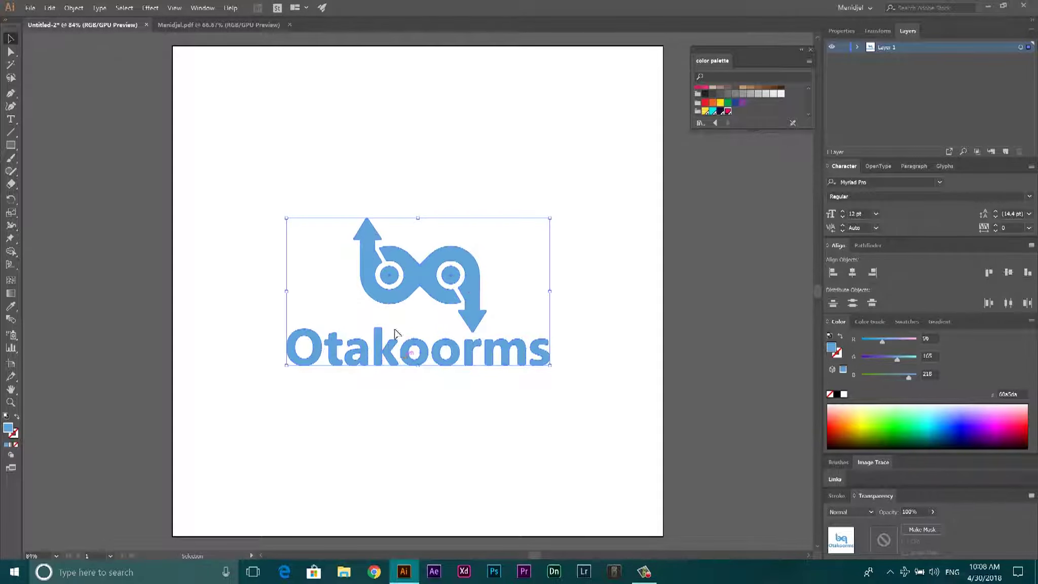
pyautogui.click(49, 8)
pyautogui.click(59, 43)
# - Paste the Otakoorms logo into the three-artboard PDF document
pyautogui.click(195, 25)
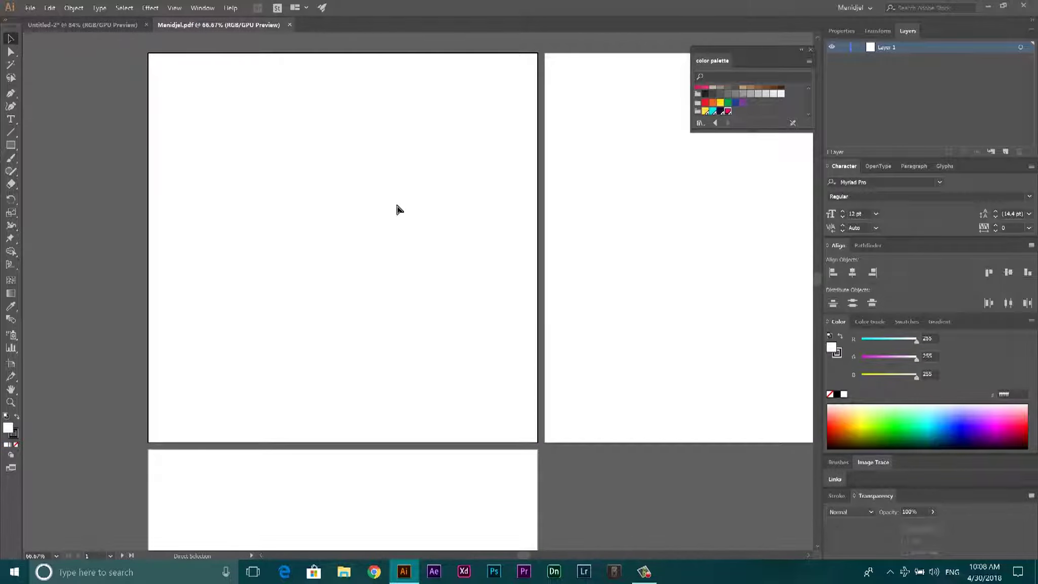
pyautogui.hotkey('ctrl', 'v')
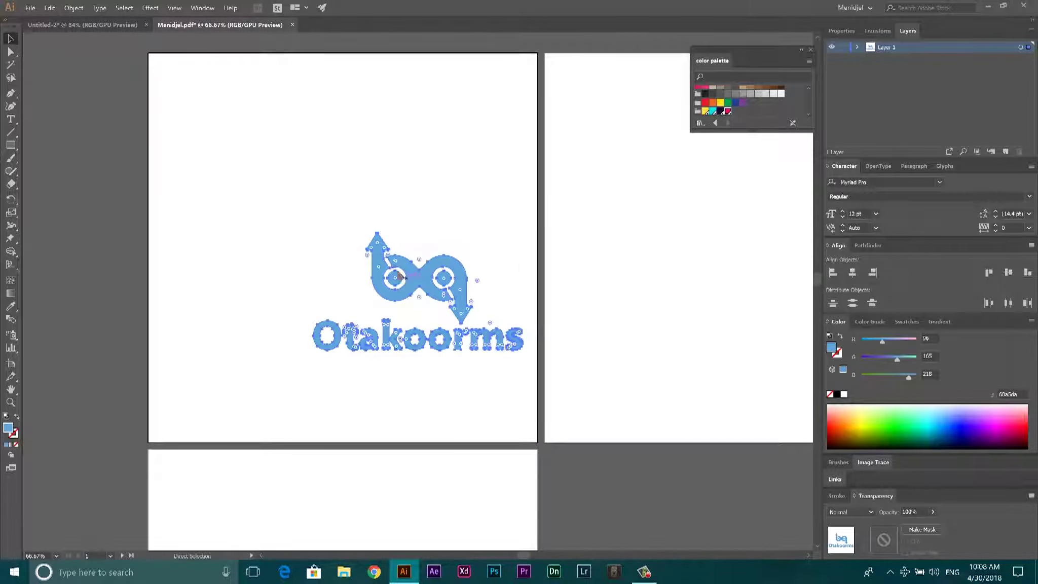
pyautogui.hotkey('ctrl', 'z')
pyautogui.click(49, 7)
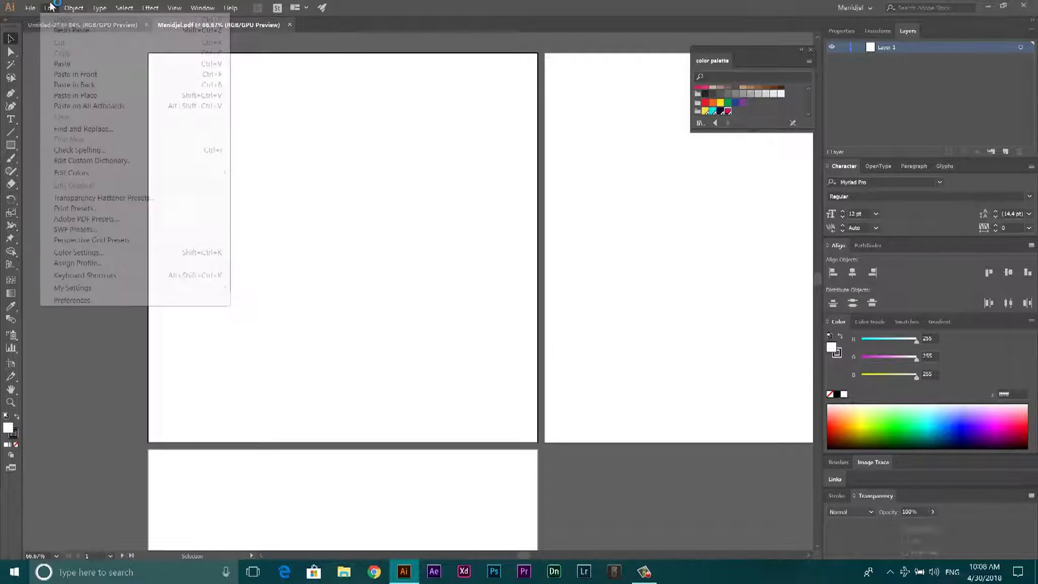
pyautogui.click(101, 63)
# - Move the pasted logo to about the centre of the first artboard and deselect it
pyautogui.moveTo(403, 232); pyautogui.dragTo(338, 178)
pyautogui.scroll(-2, 456, 186)
pyautogui.scroll(2, 429, 152)
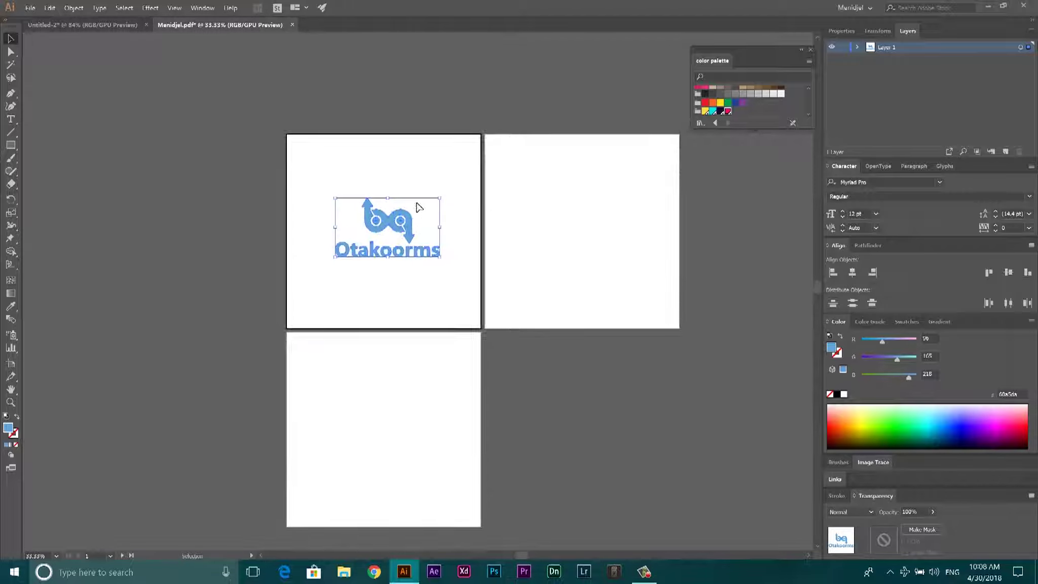
pyautogui.click(431, 282)
pyautogui.scroll(-2, 362, 228)
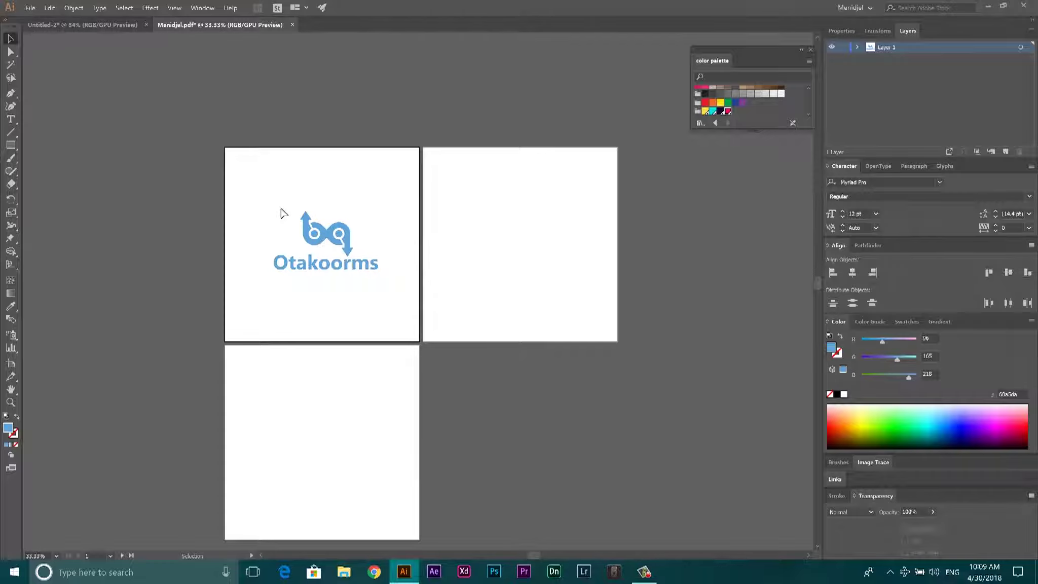
# - Duplicate the logo onto the second artboard and nudge the copy slightly up and to the left
pyautogui.moveTo(487, 213); pyautogui.dragTo(411, 253)
pyautogui.moveTo(295, 264); pyautogui.dragTo(485, 264)
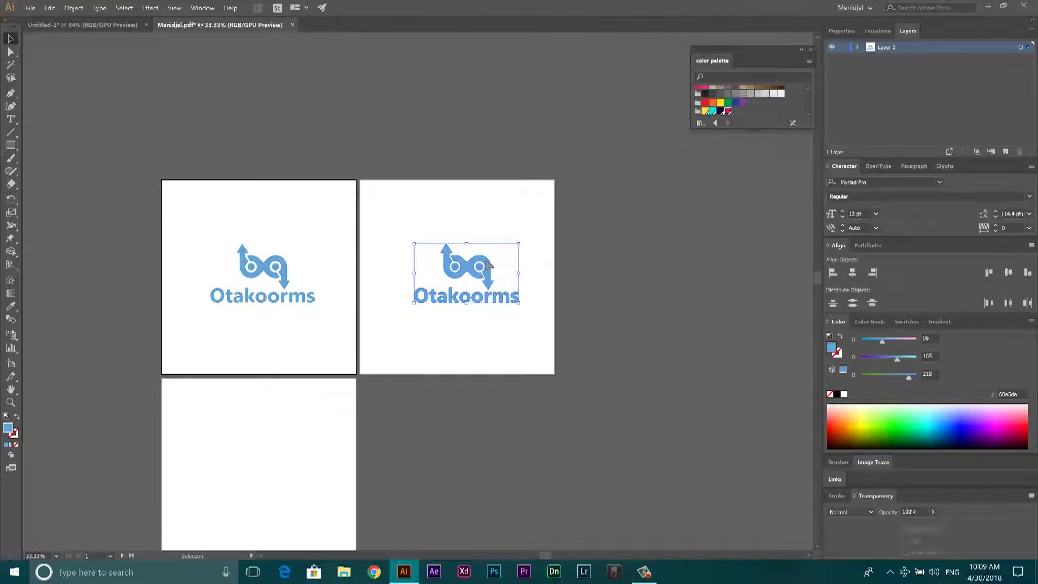
pyautogui.click(465, 199)
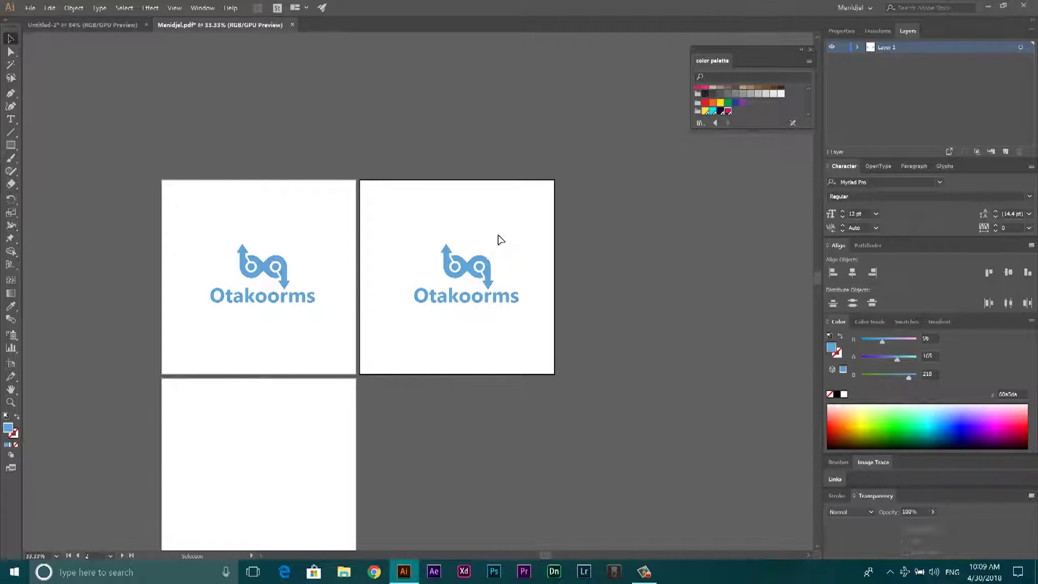
pyautogui.moveTo(488, 269); pyautogui.dragTo(484, 266)
pyautogui.click(528, 235)
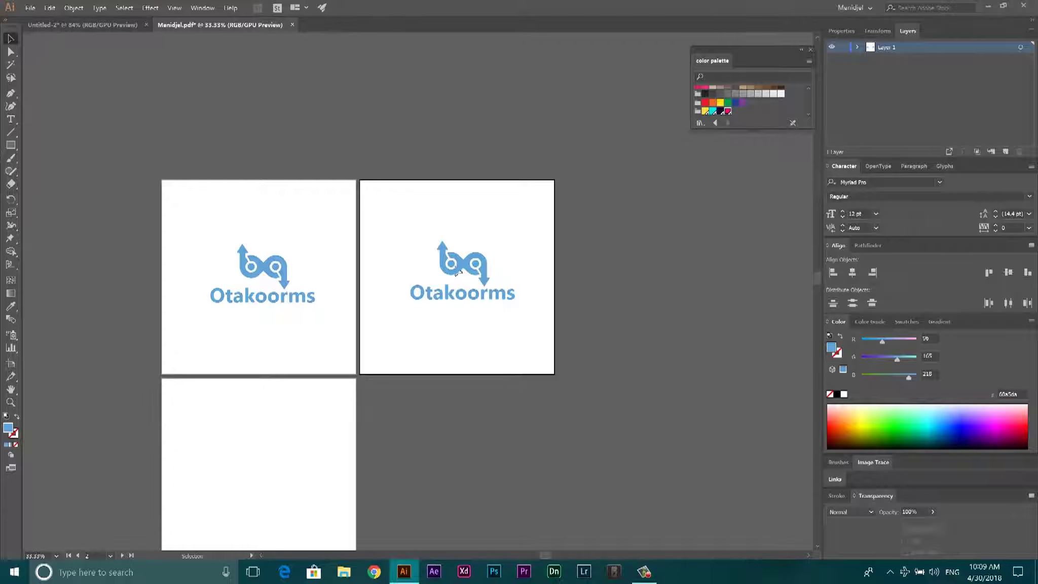
pyautogui.click(49, 9)
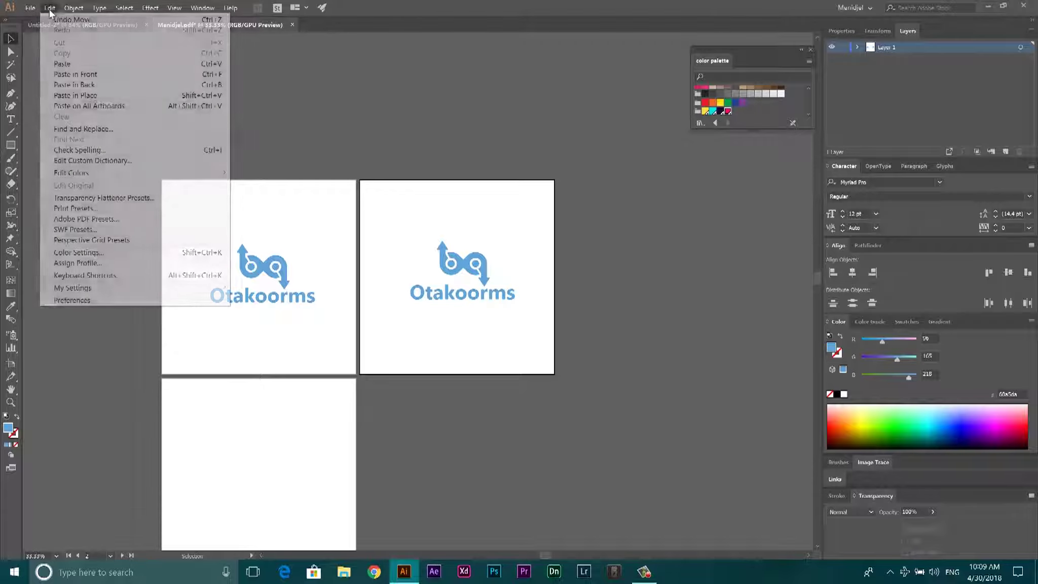
pyautogui.click(49, 8)
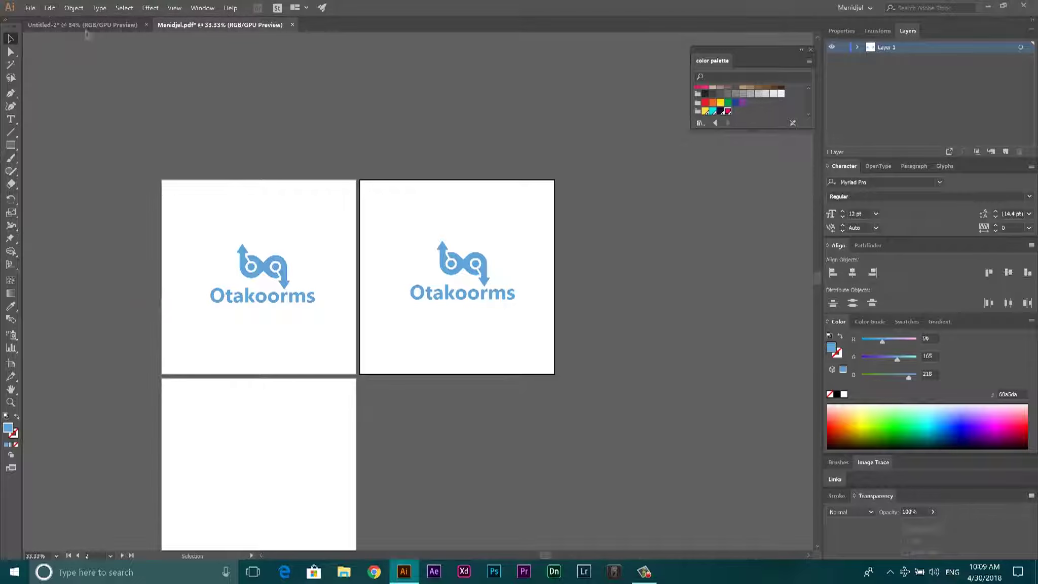